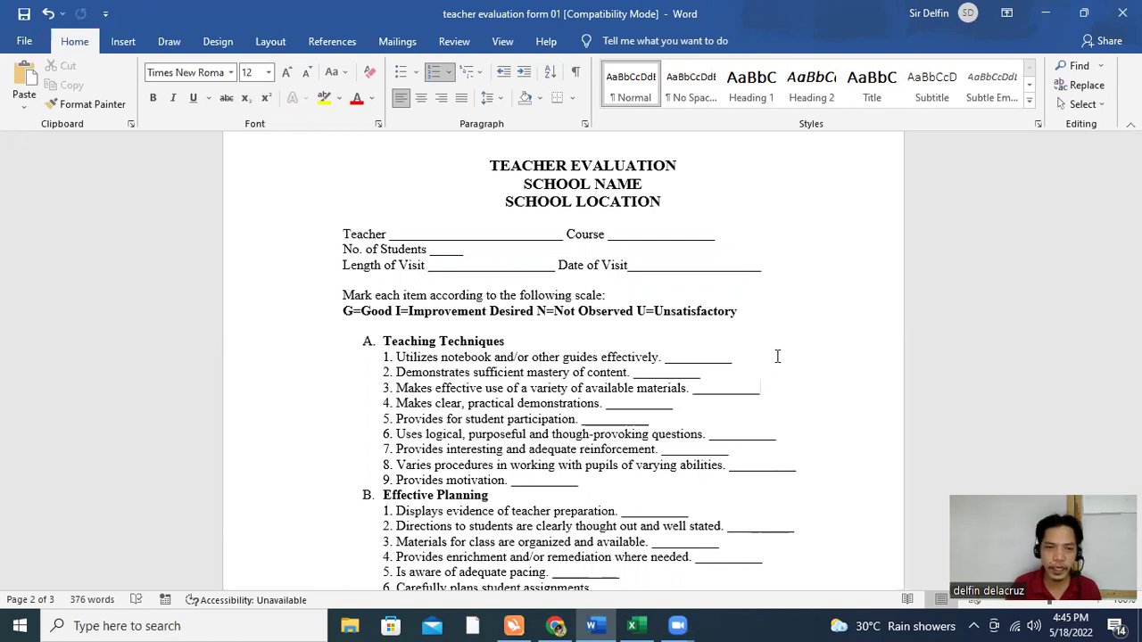
Step: Read through the Word form's rated teaching items, then bring the Excel workbook forward
scroll(777, 356, down, 1)
scroll(776, 356, up, 1)
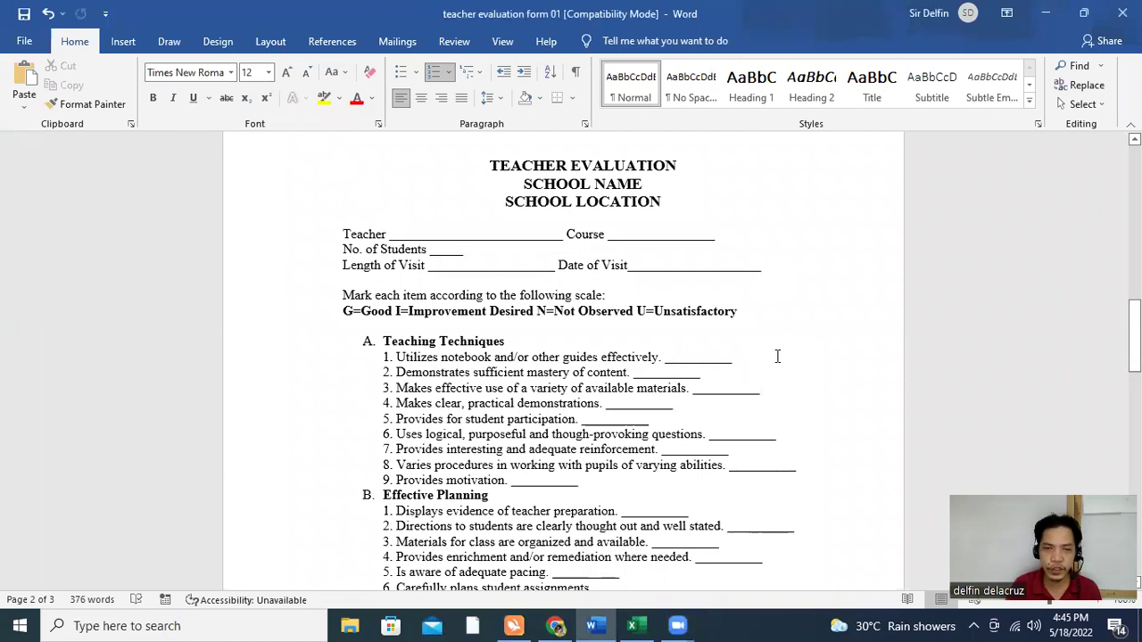
scroll(776, 356, down, 1)
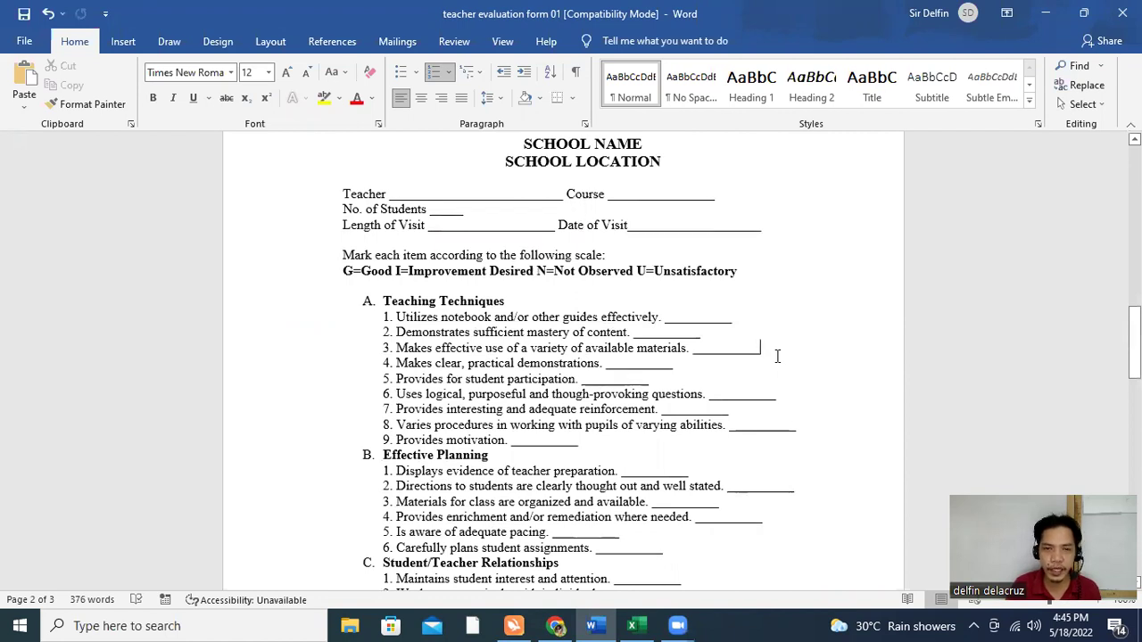
scroll(776, 356, down, 1)
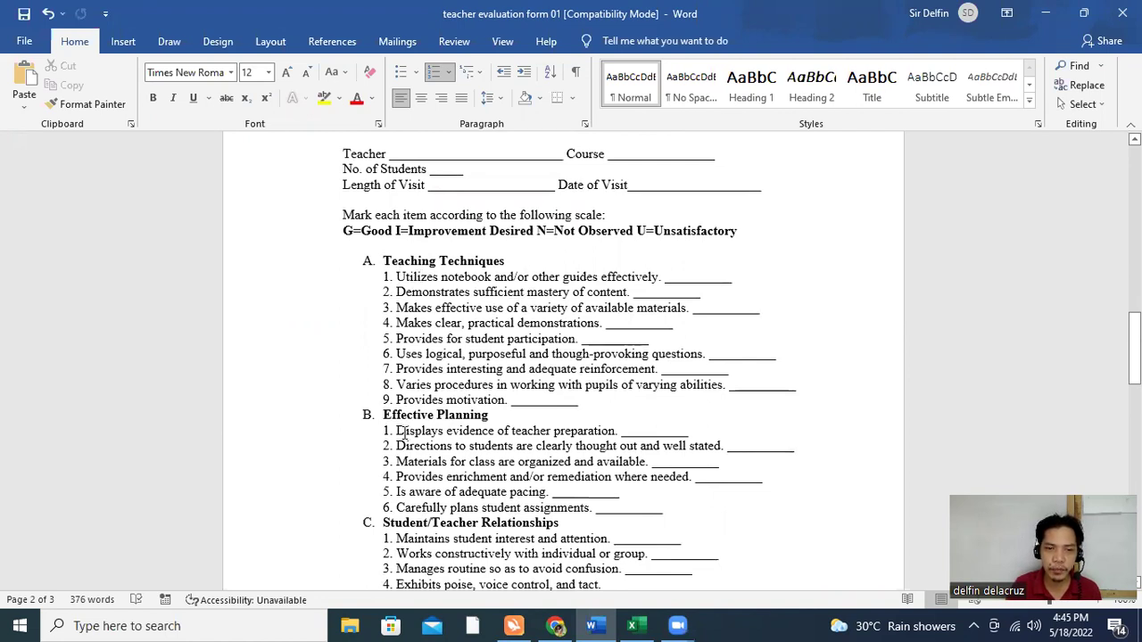
scroll(546, 421, down, 2)
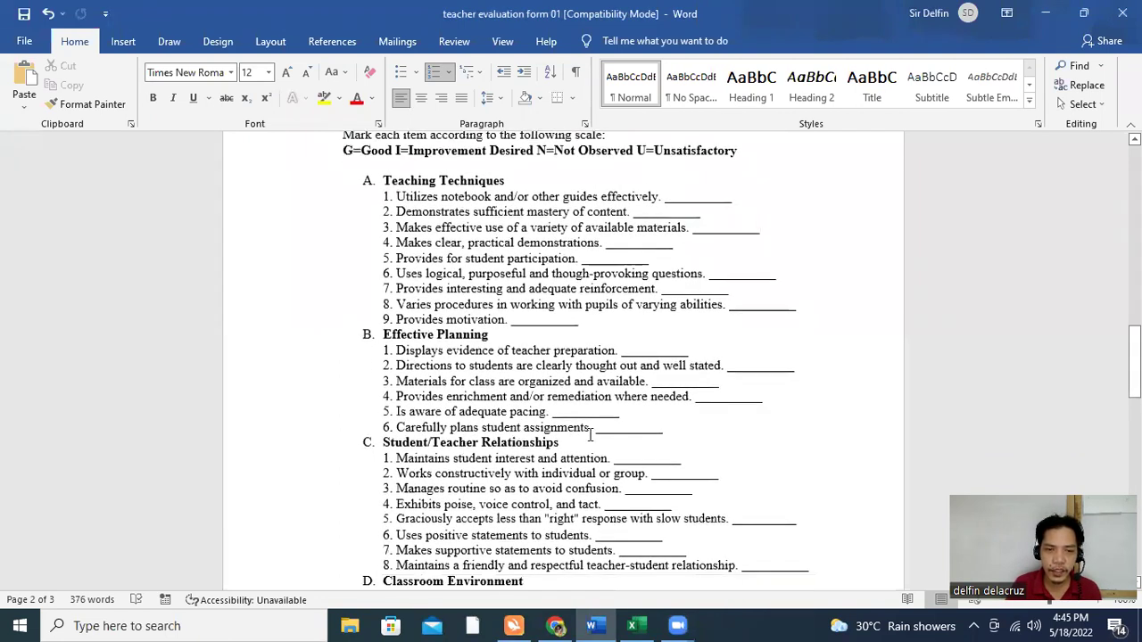
scroll(595, 441, down, 2)
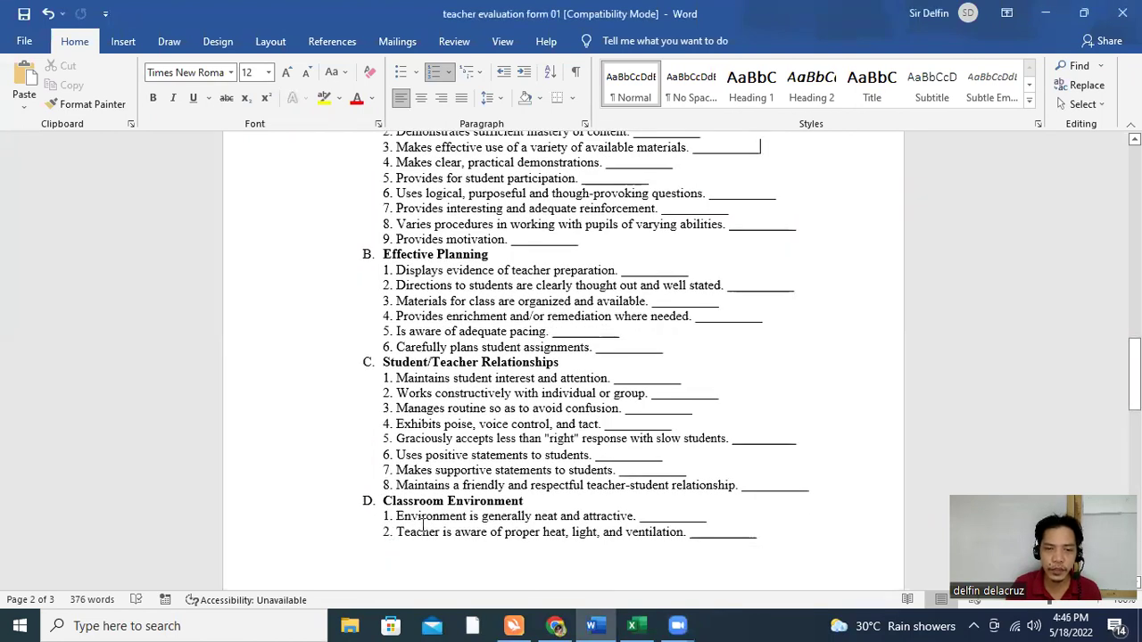
scroll(502, 531, up, 2)
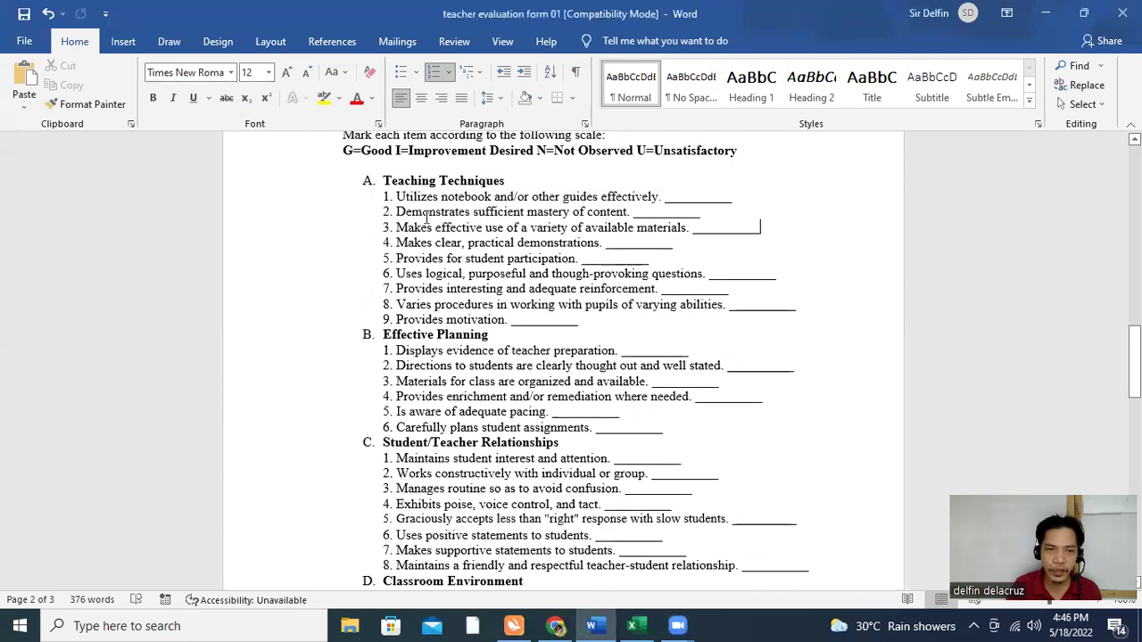
scroll(406, 321, down, 1)
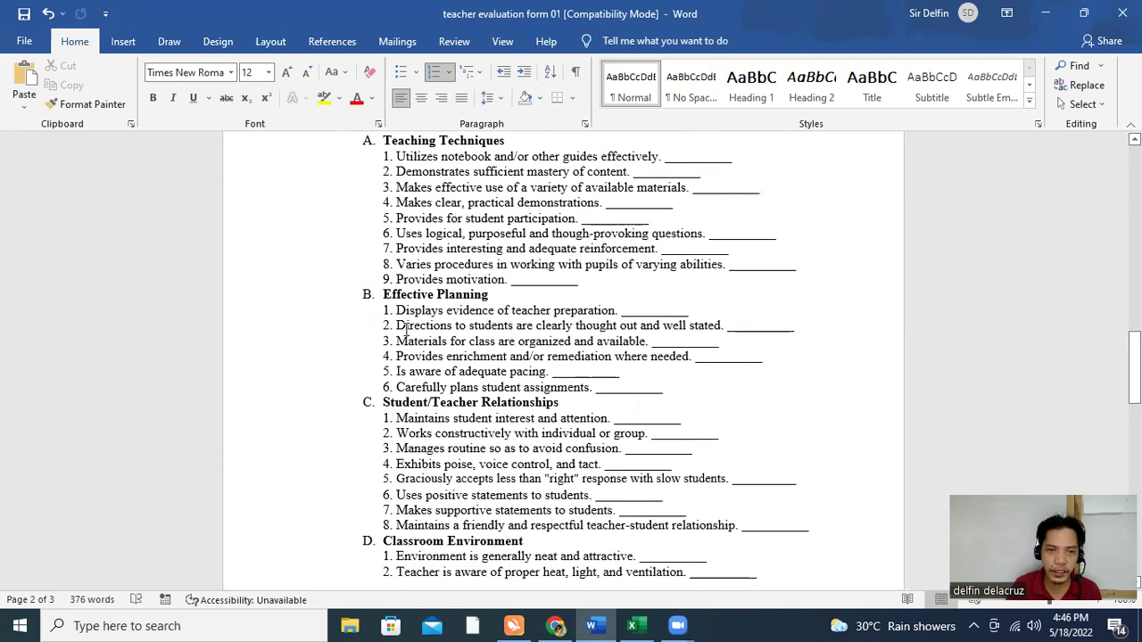
scroll(403, 330, down, 1)
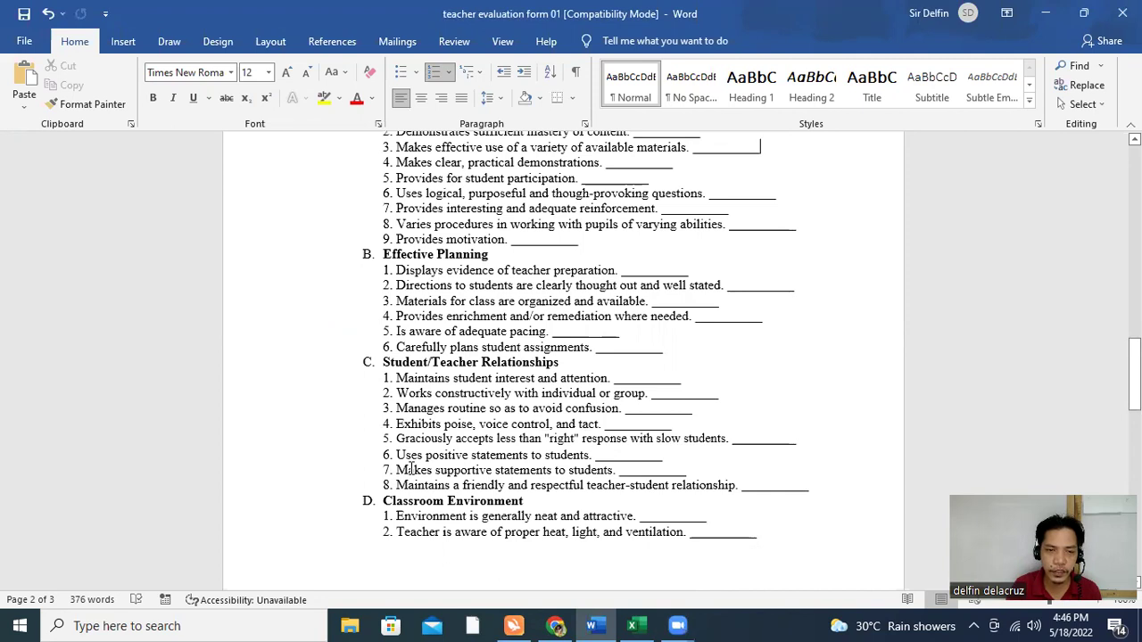
scroll(410, 470, down, 1)
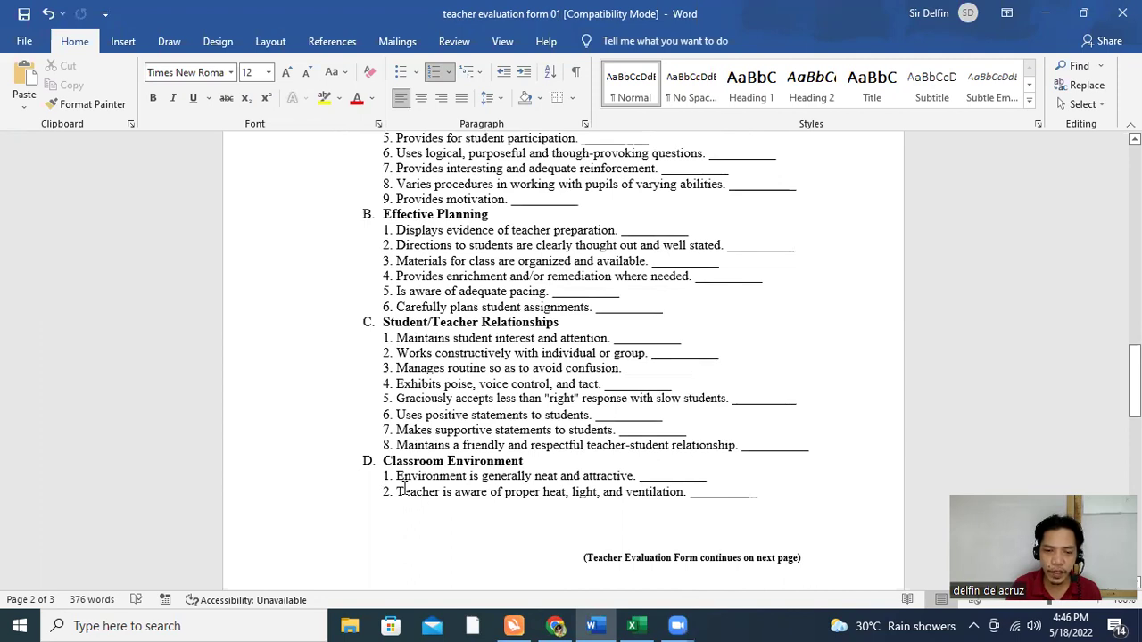
click(635, 625)
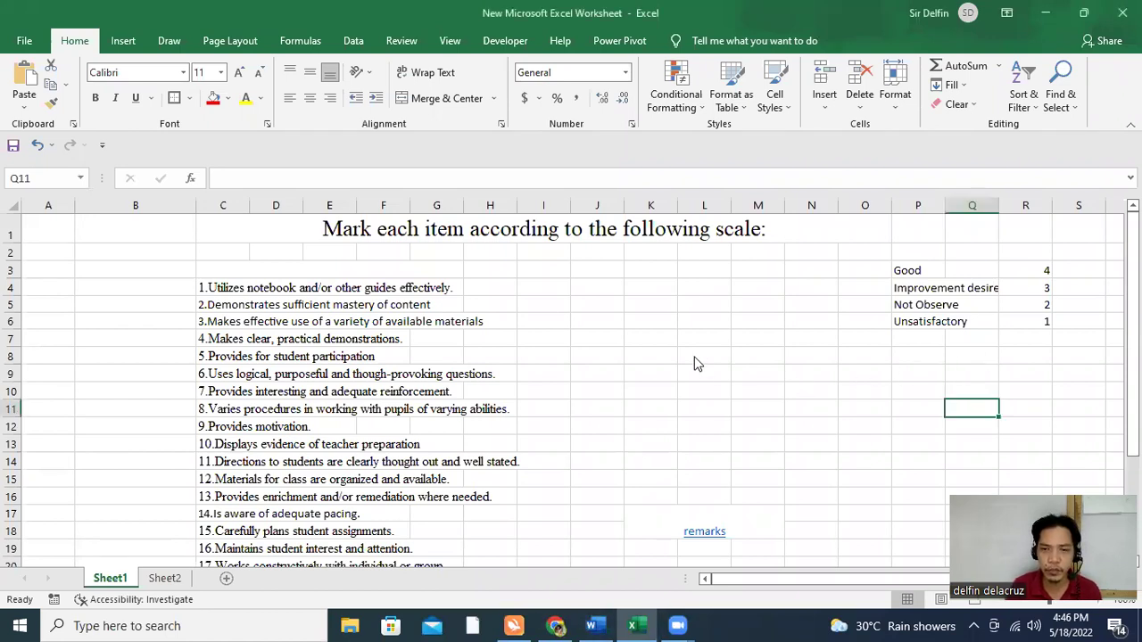
scroll(695, 365, down, 5)
scroll(579, 354, up, 5)
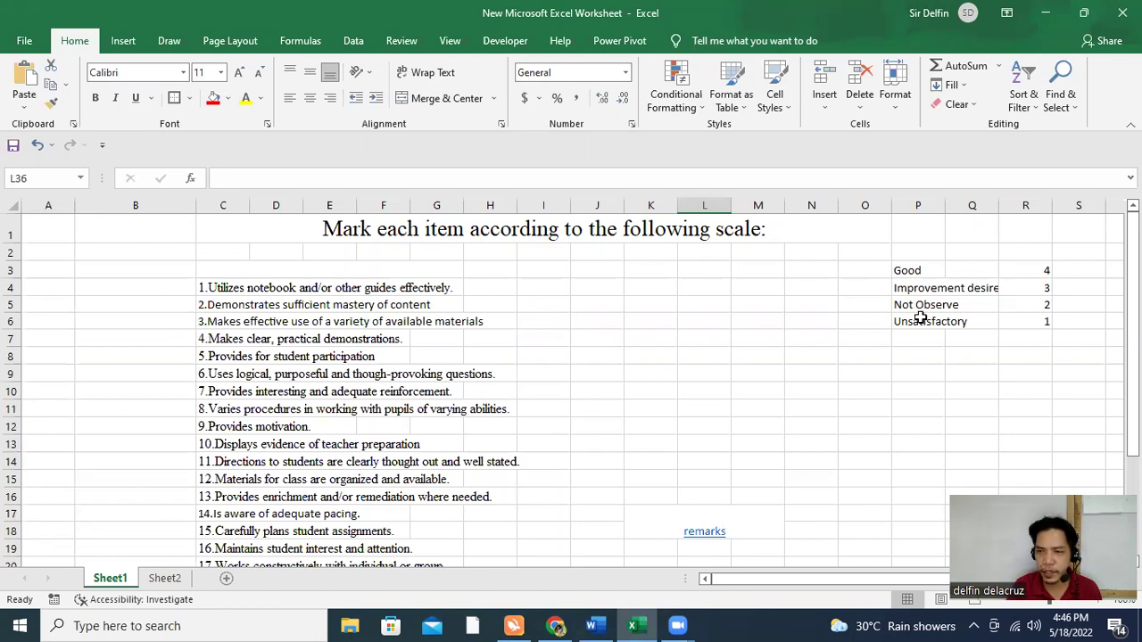
Step: Autofit column P so the 'Improvement desired' label fits
click(940, 207)
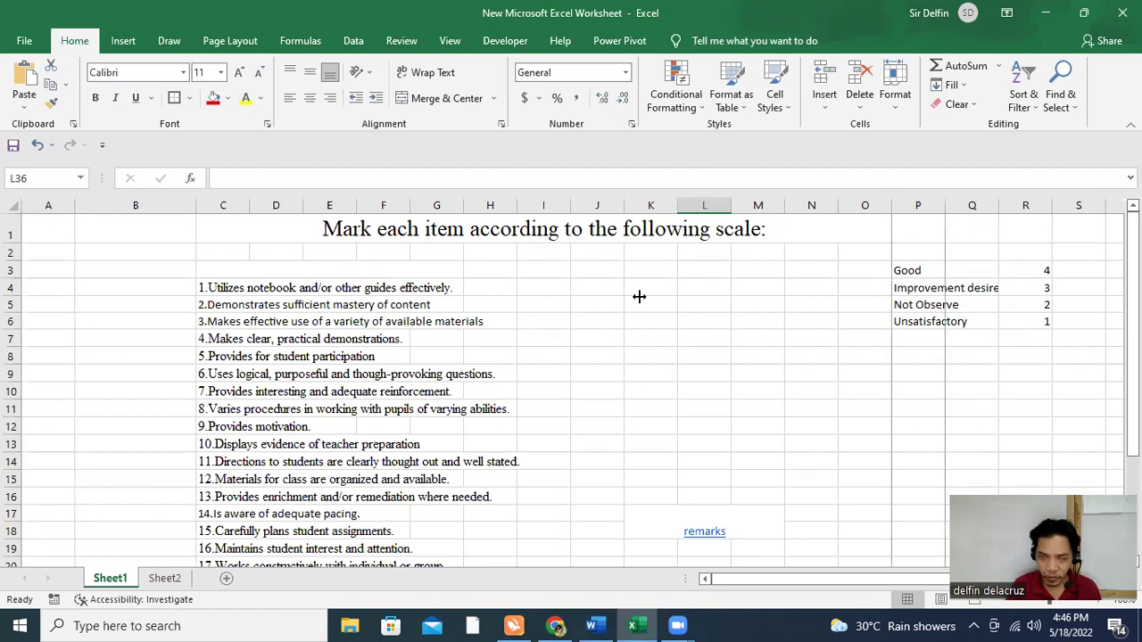
key(alt+h)
key(o)
key(i)
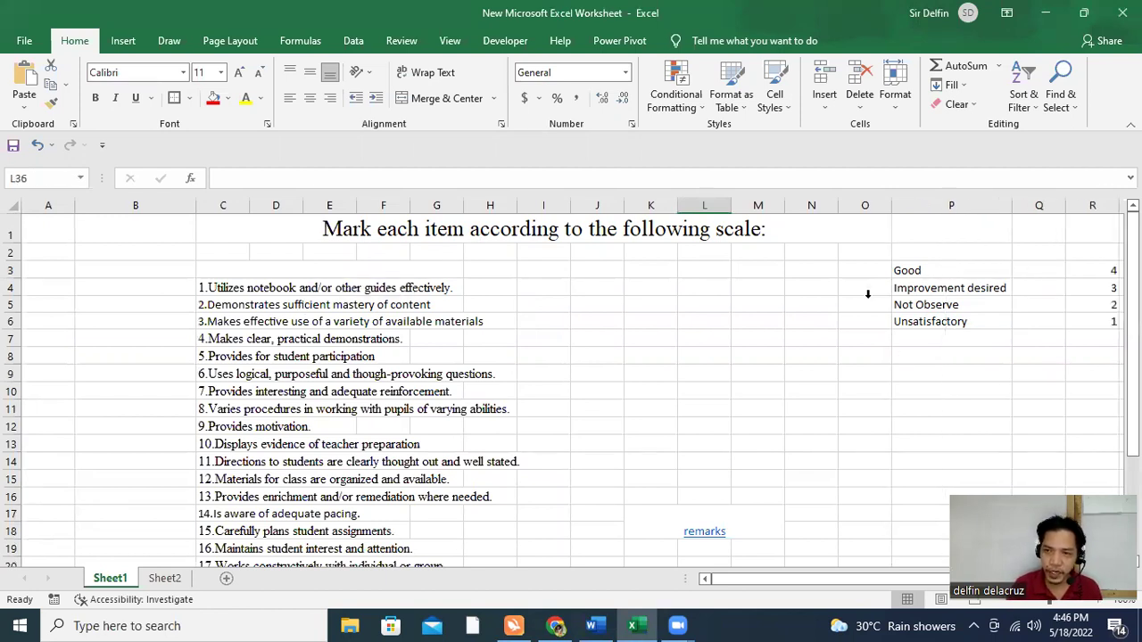
scroll(634, 321, down, 1)
scroll(637, 321, down, 2)
scroll(472, 362, up, 2)
scroll(449, 386, up, 1)
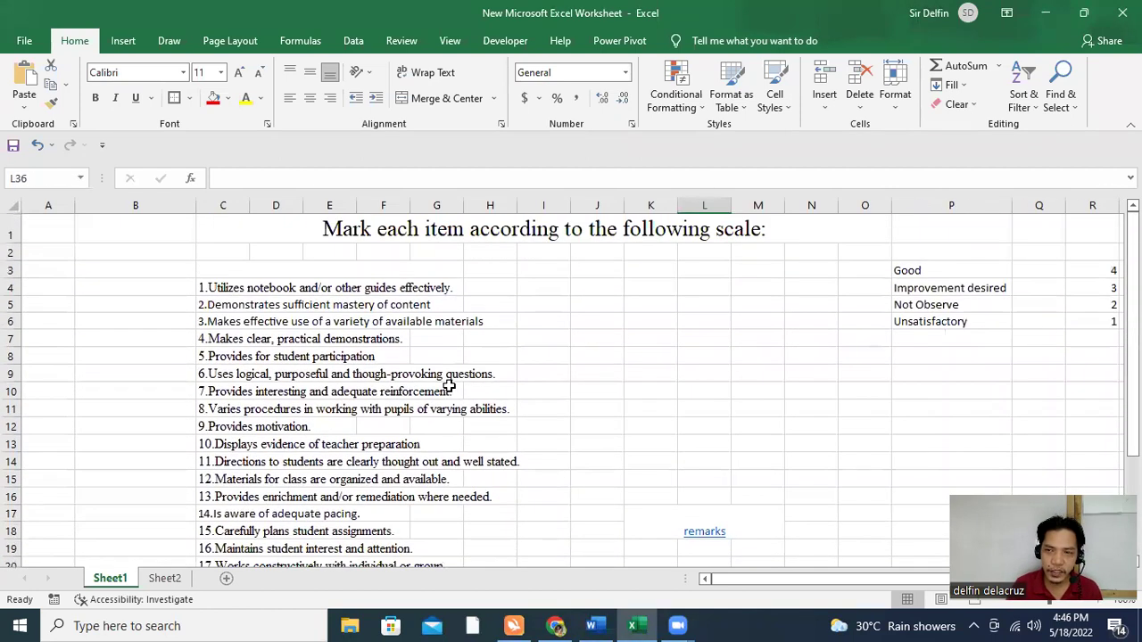
scroll(446, 383, down, 2)
scroll(696, 316, up, 2)
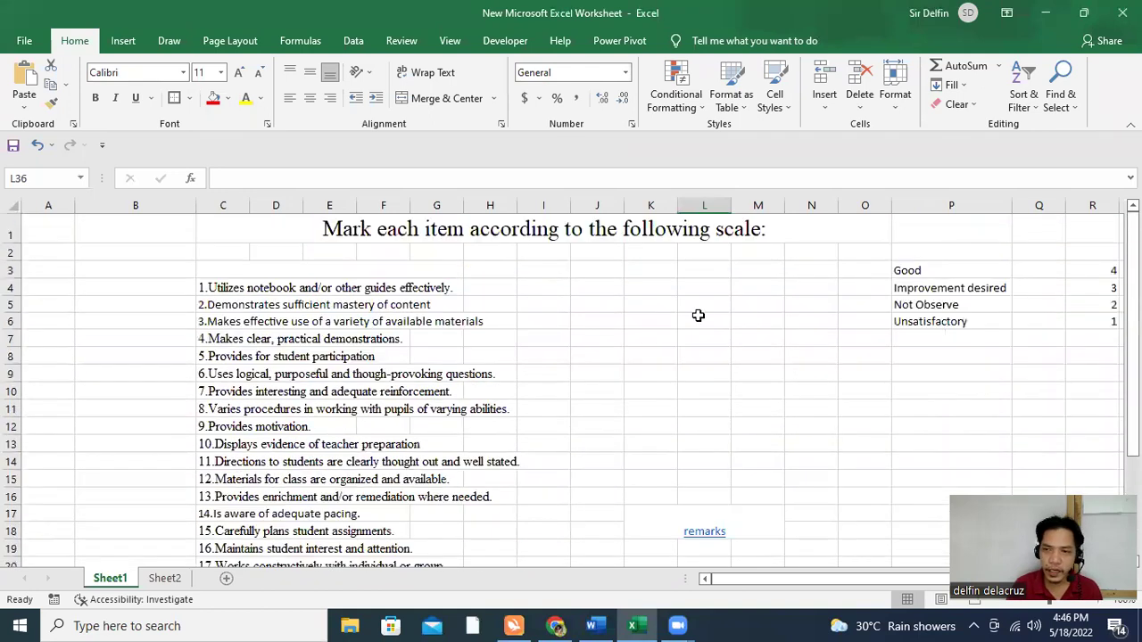
Step: Delete the empty column Q so the 4–1 scores sit beside their labels
click(1037, 201)
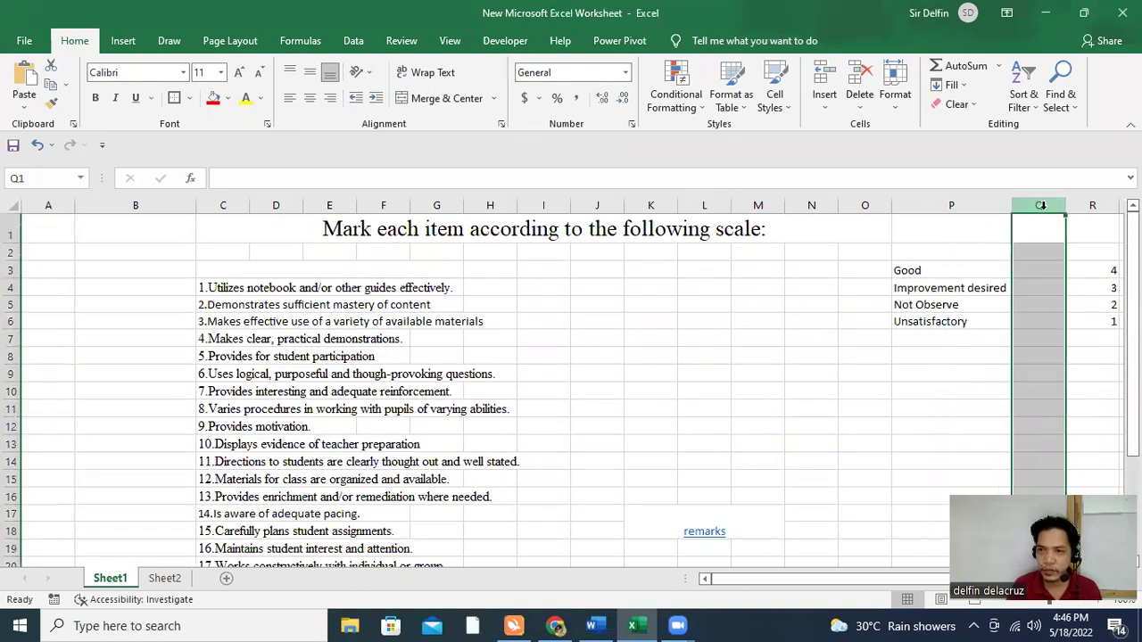
right_click(1040, 205)
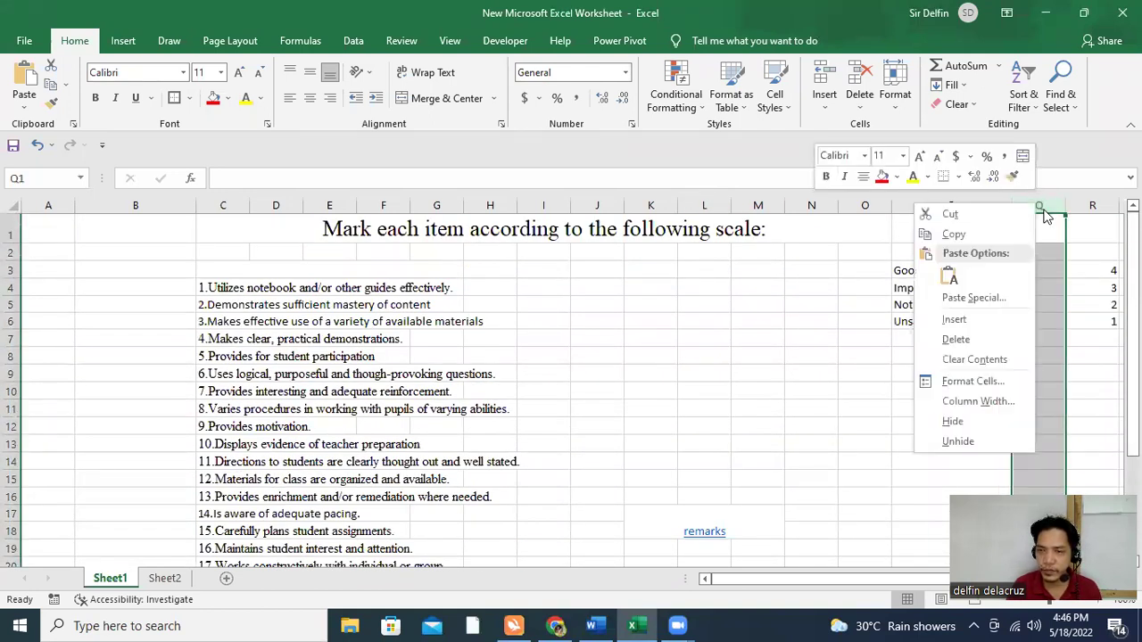
click(989, 342)
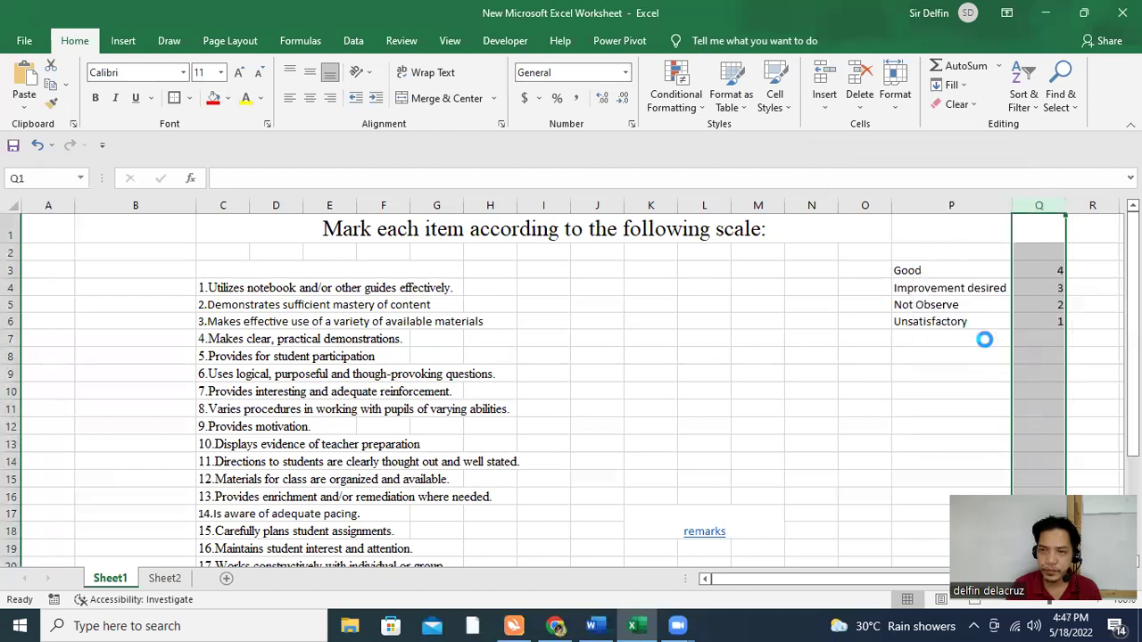
scroll(691, 277, down, 2)
scroll(693, 280, down, 1)
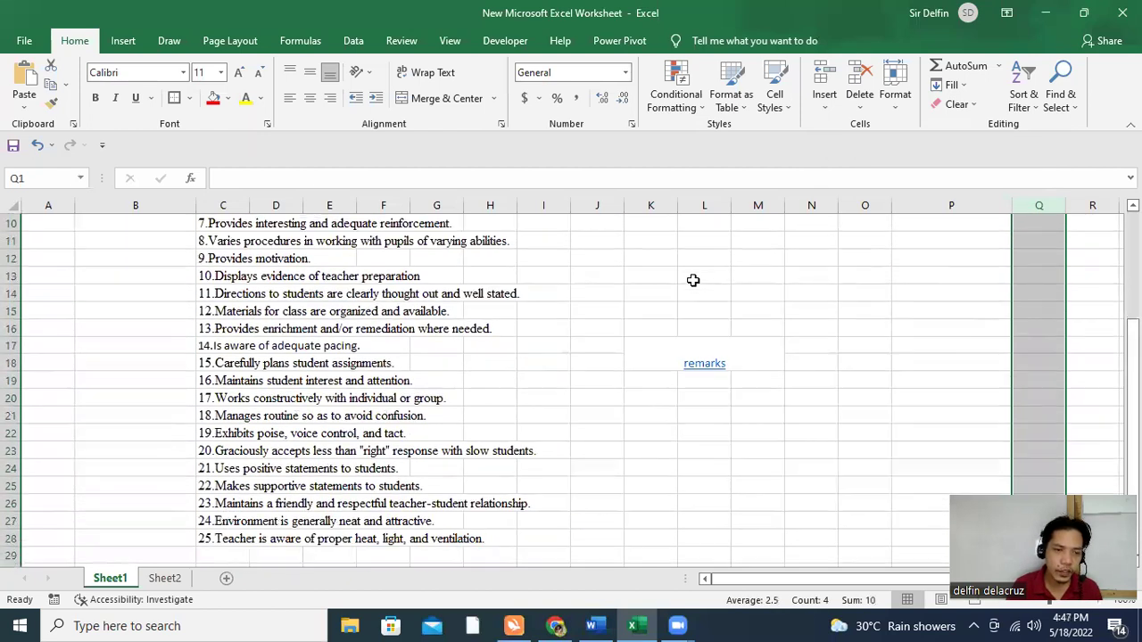
scroll(221, 537, up, 2)
scroll(223, 535, up, 1)
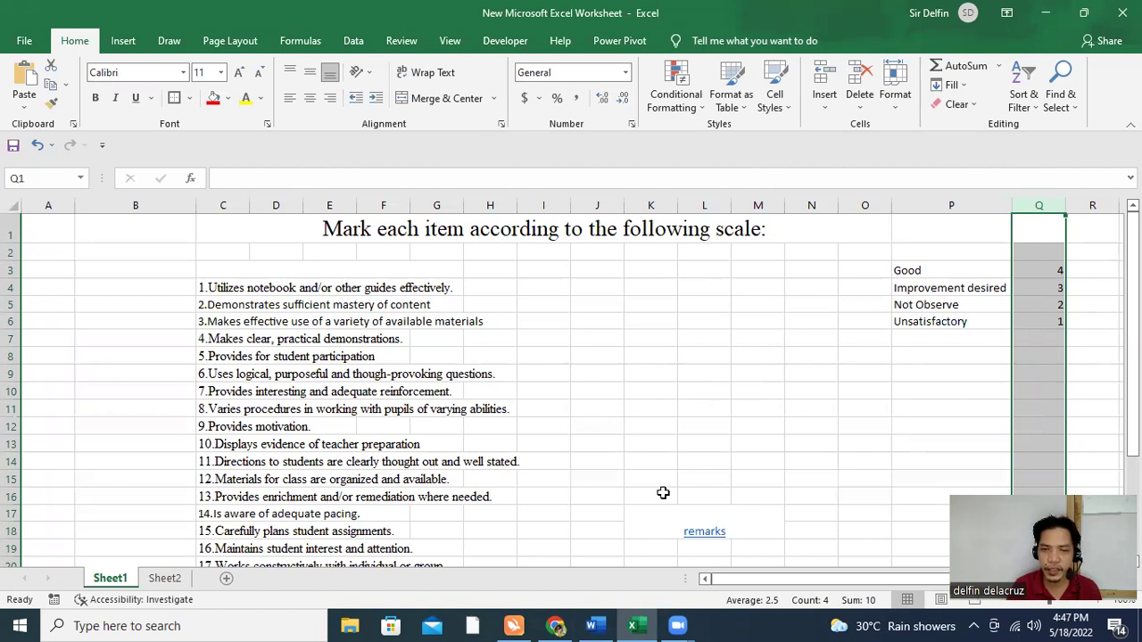
click(700, 531)
key(ctrl+Page_Down)
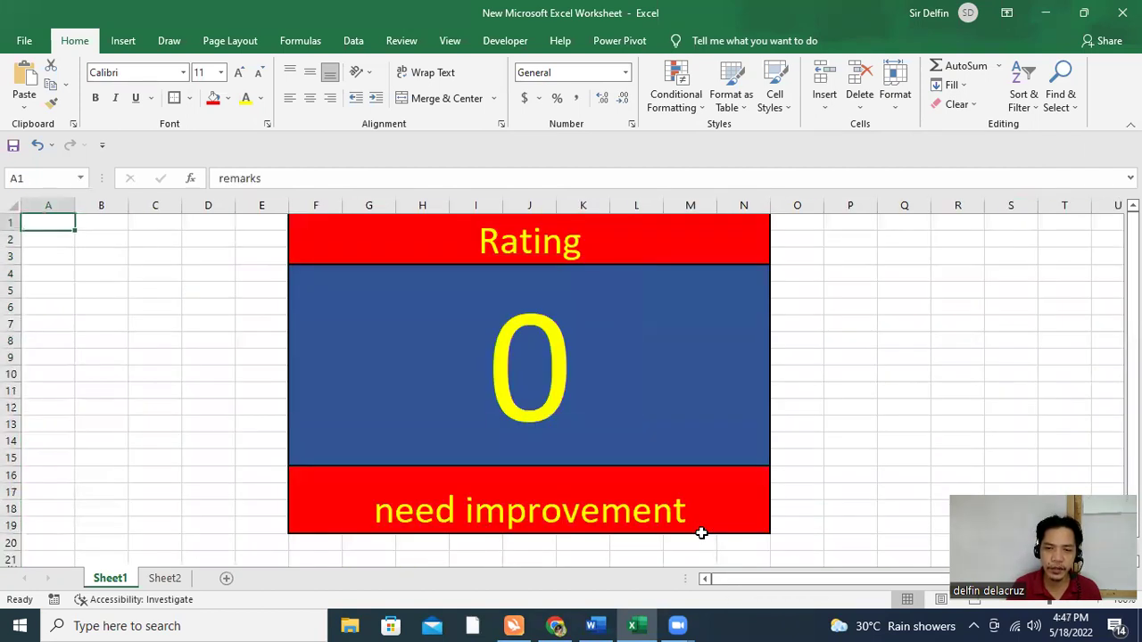
click(555, 328)
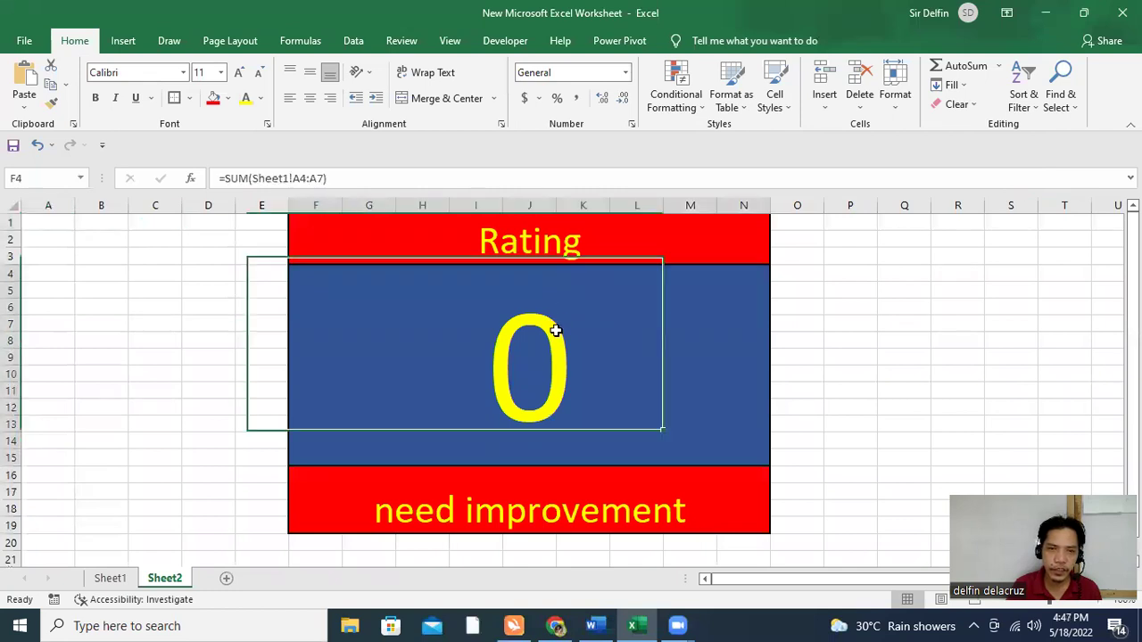
click(542, 499)
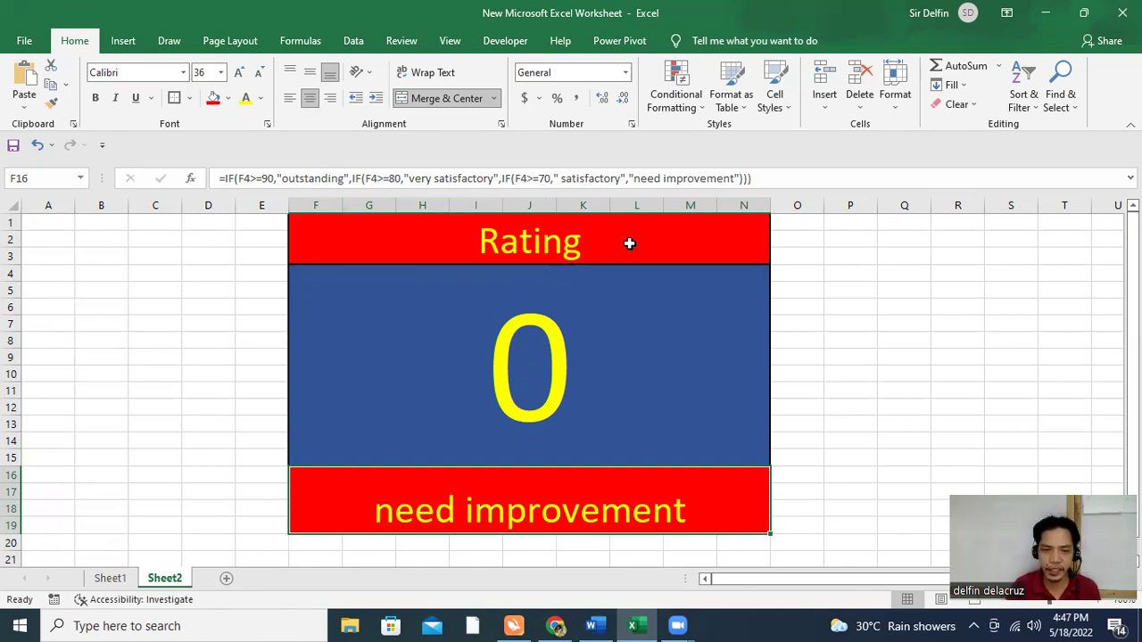
click(111, 578)
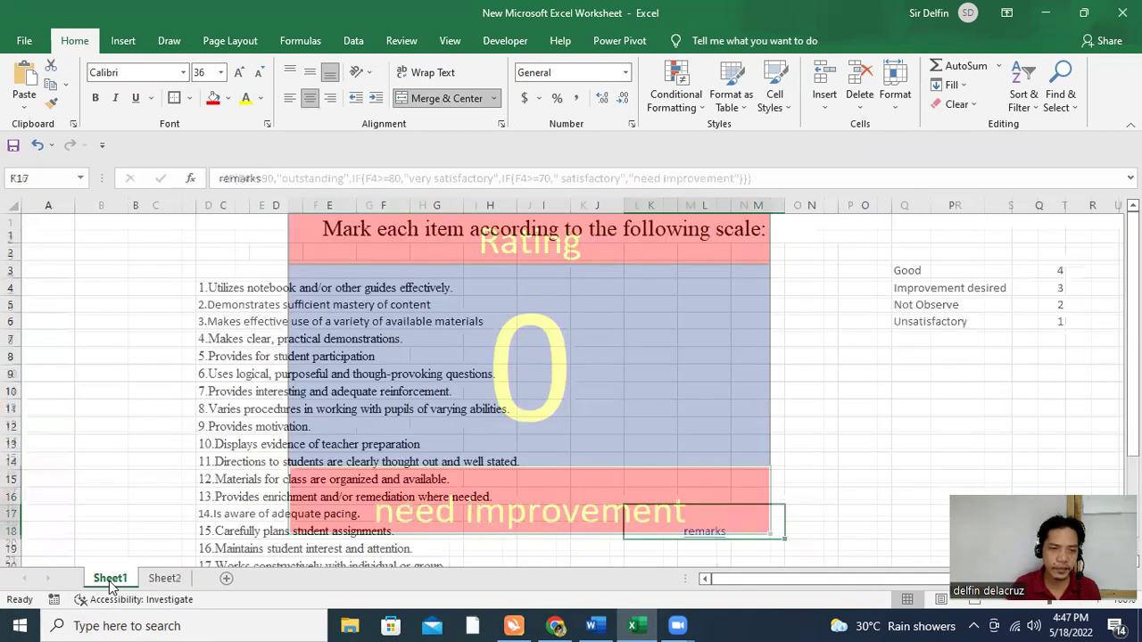
click(158, 282)
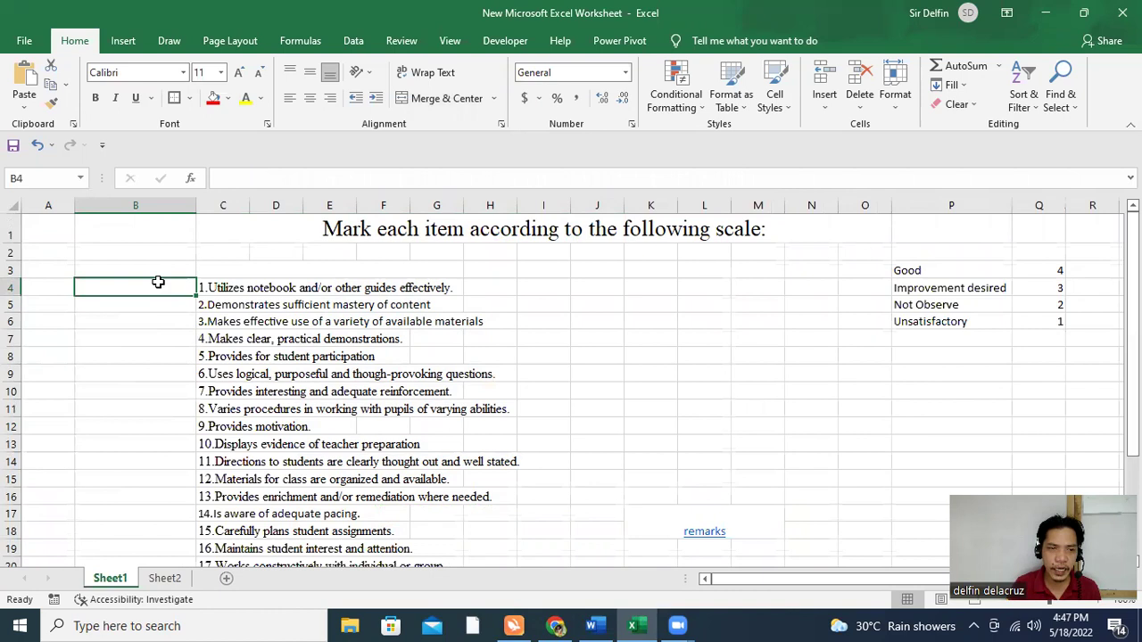
Step: Select B4:B28 beside the evaluation items and give every cell borders
click(268, 304)
click(265, 287)
mouse_move(152, 283)
mouse_down()
mouse_move(165, 623)
mouse_move(177, 532)
mouse_up()
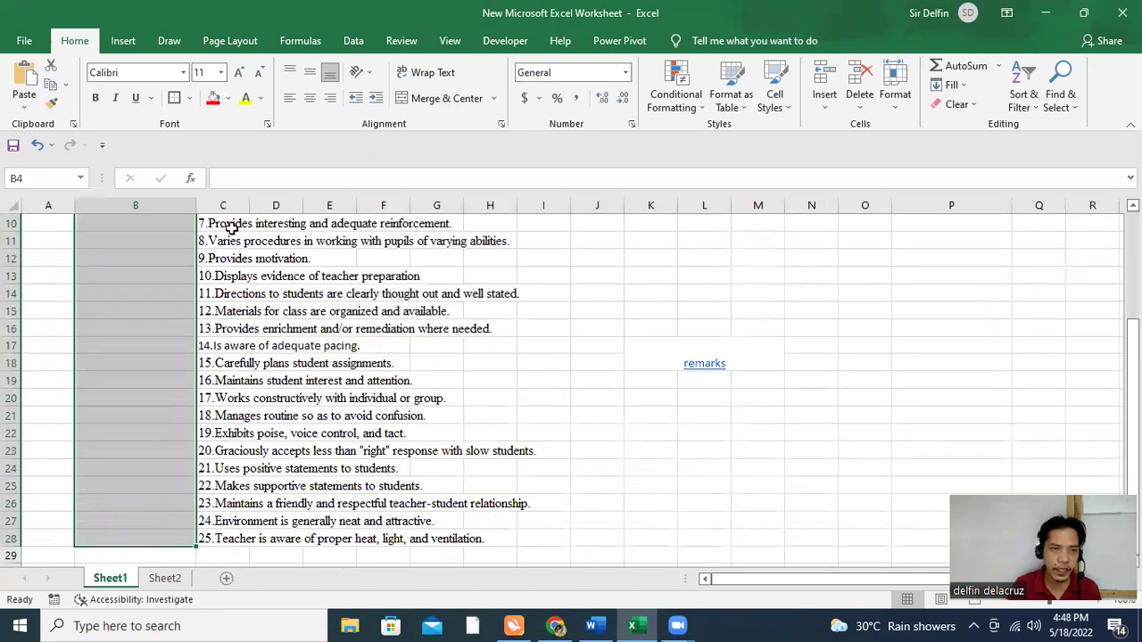
click(189, 98)
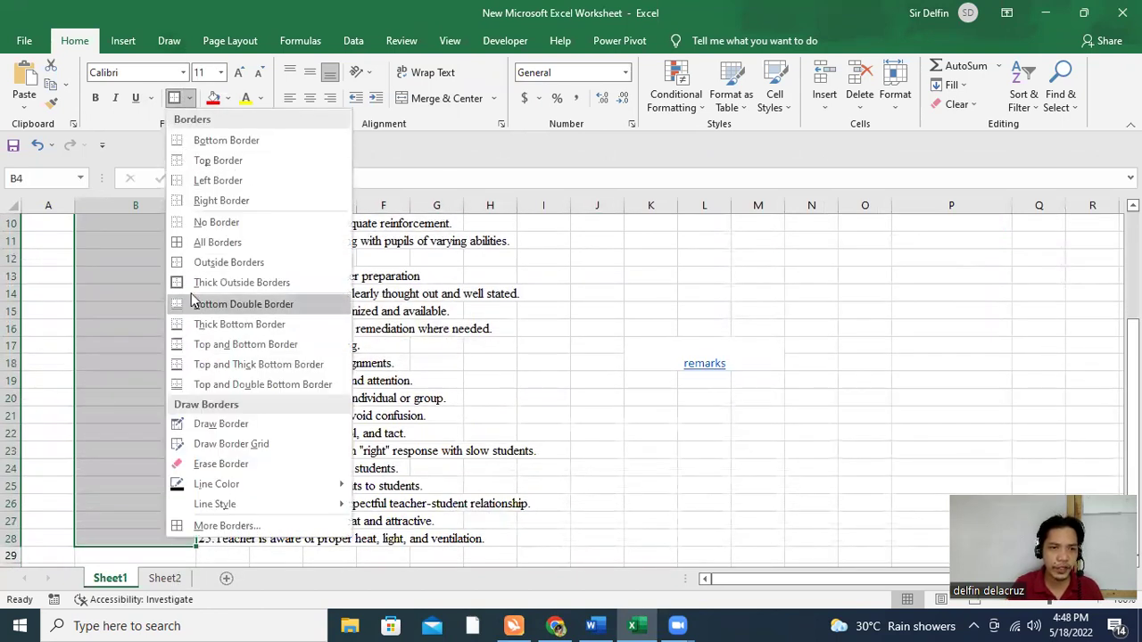
click(205, 243)
scroll(202, 244, up, 3)
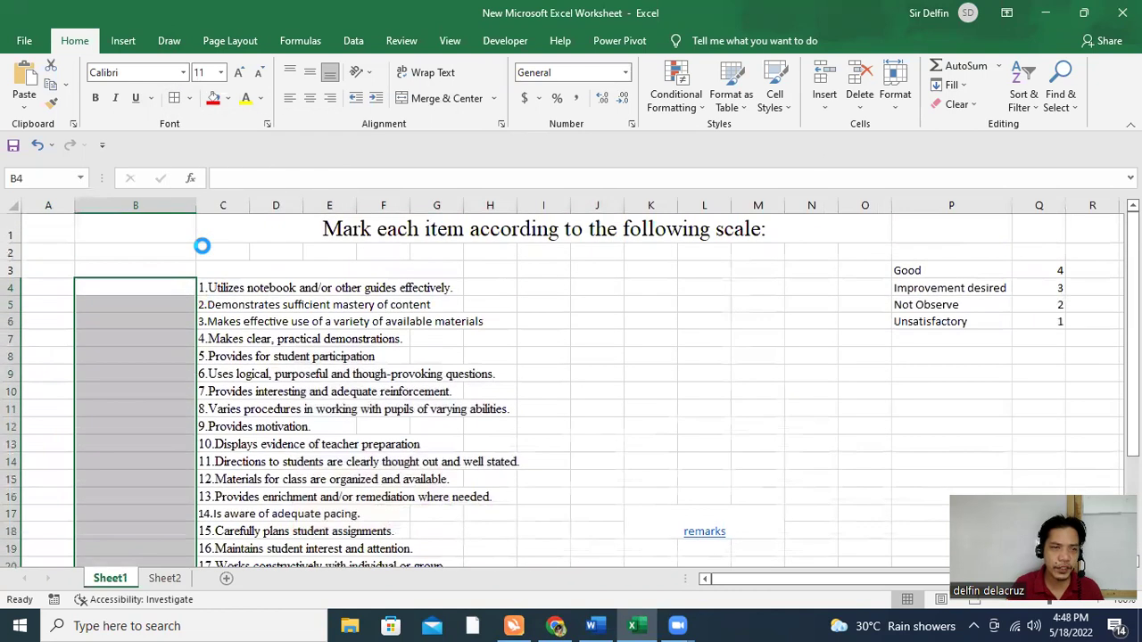
Step: Fill the B4:B28 rating cells green
click(228, 98)
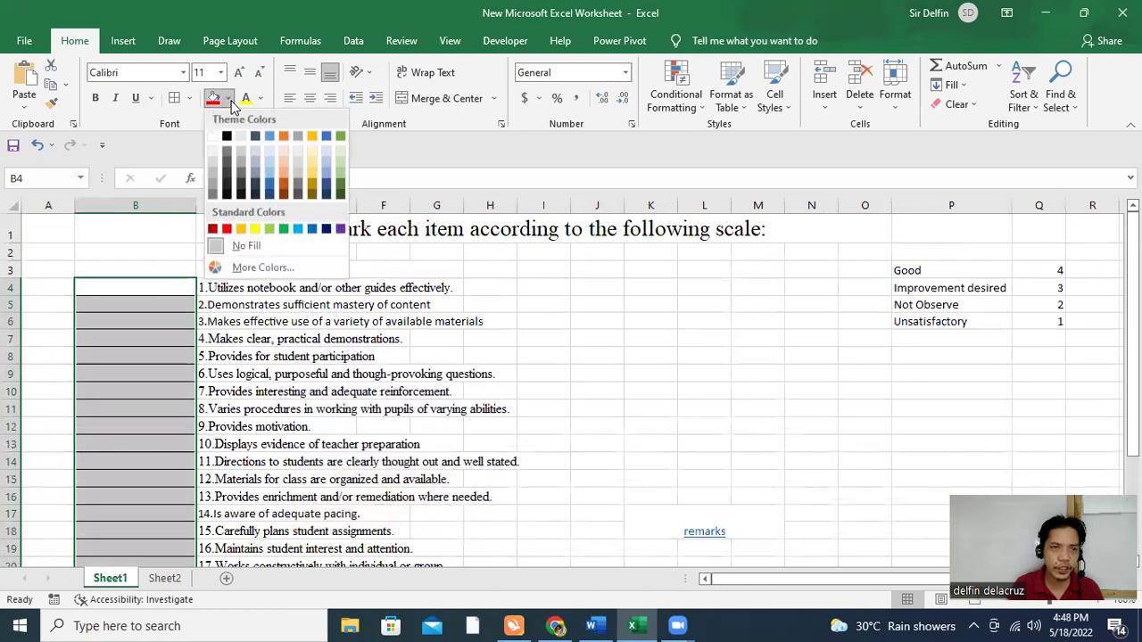
click(284, 229)
click(281, 228)
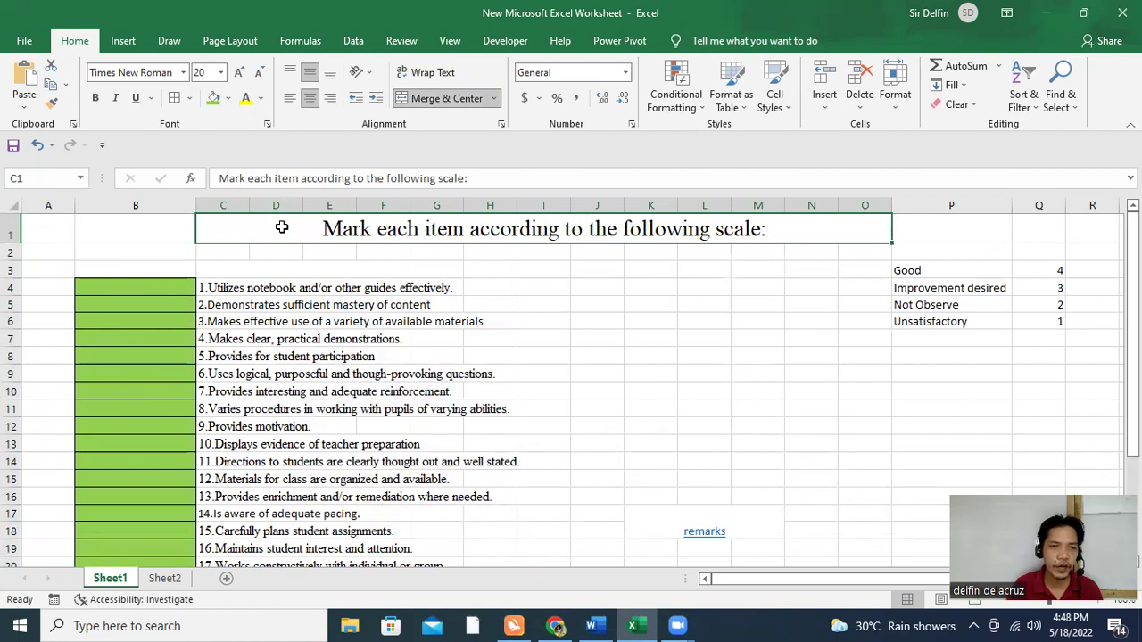
click(177, 292)
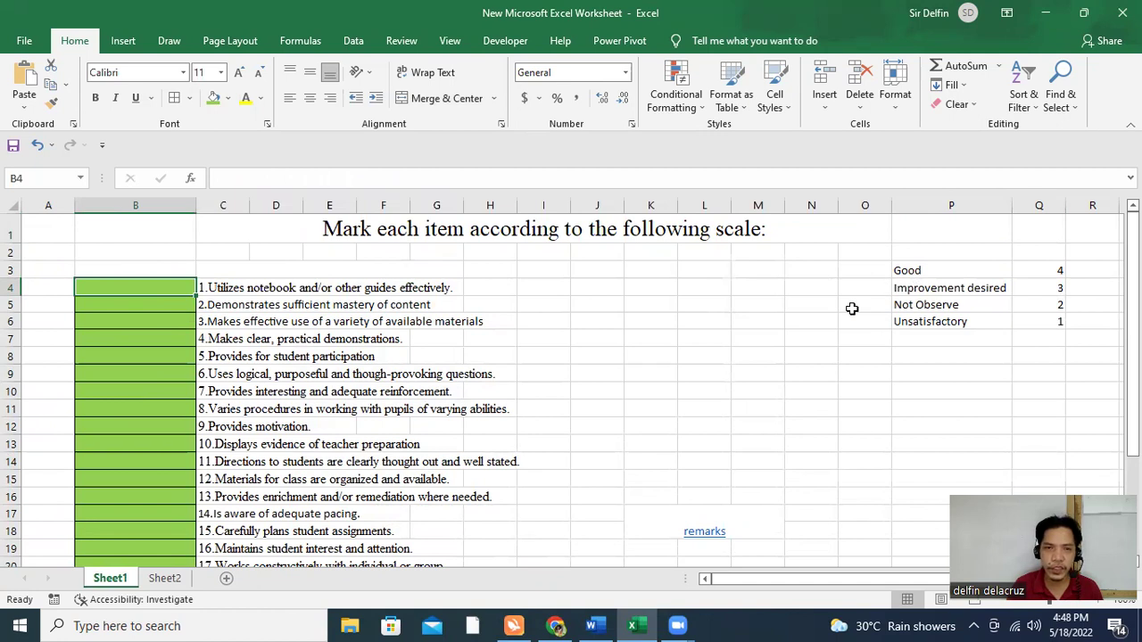
Step: Give B4 a List data validation sourced from the ratings in $P$3:$P$6
click(341, 44)
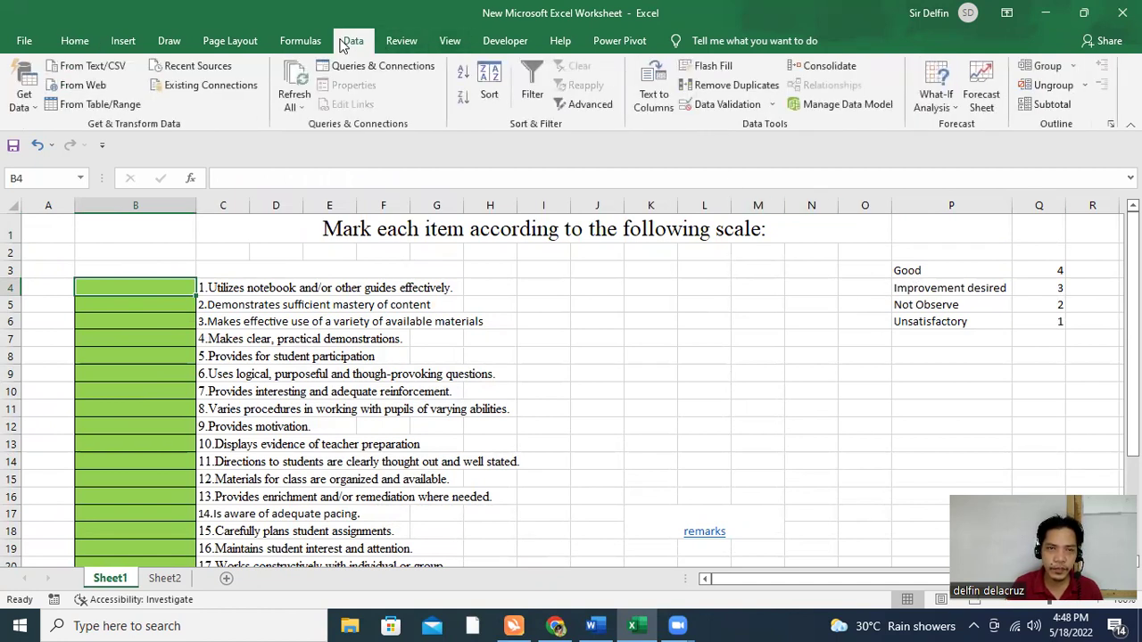
click(726, 106)
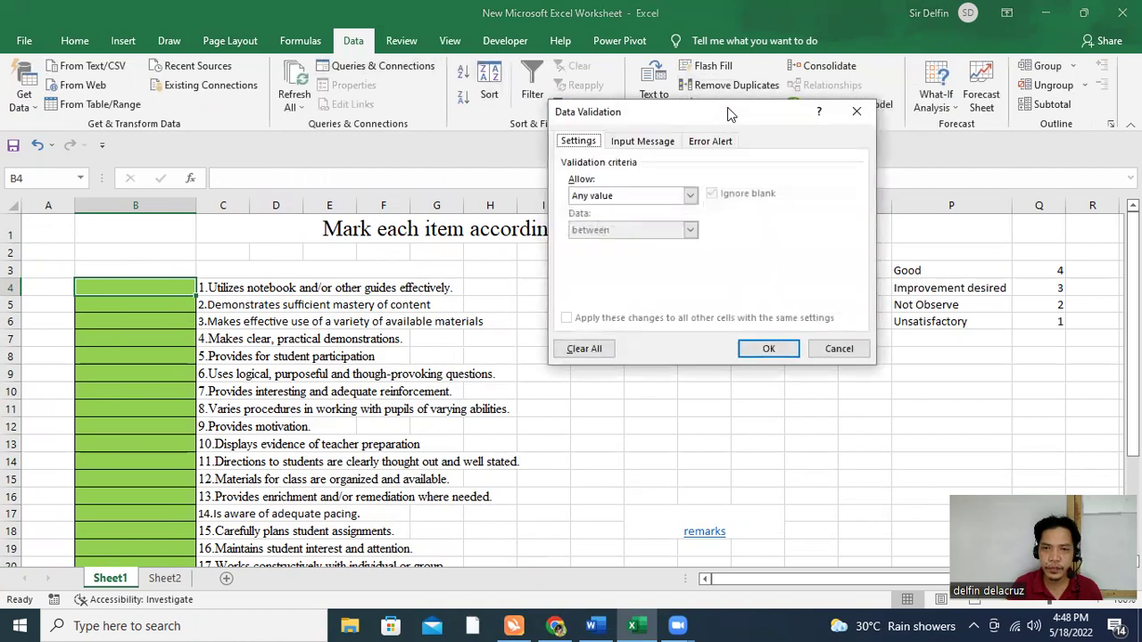
click(696, 196)
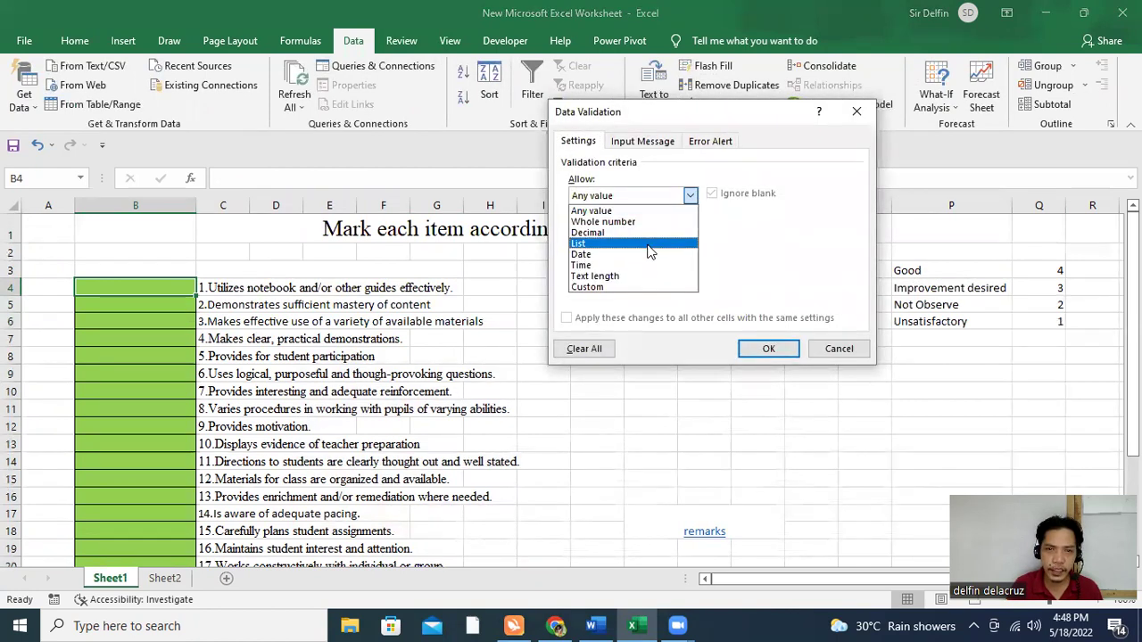
click(647, 245)
click(635, 260)
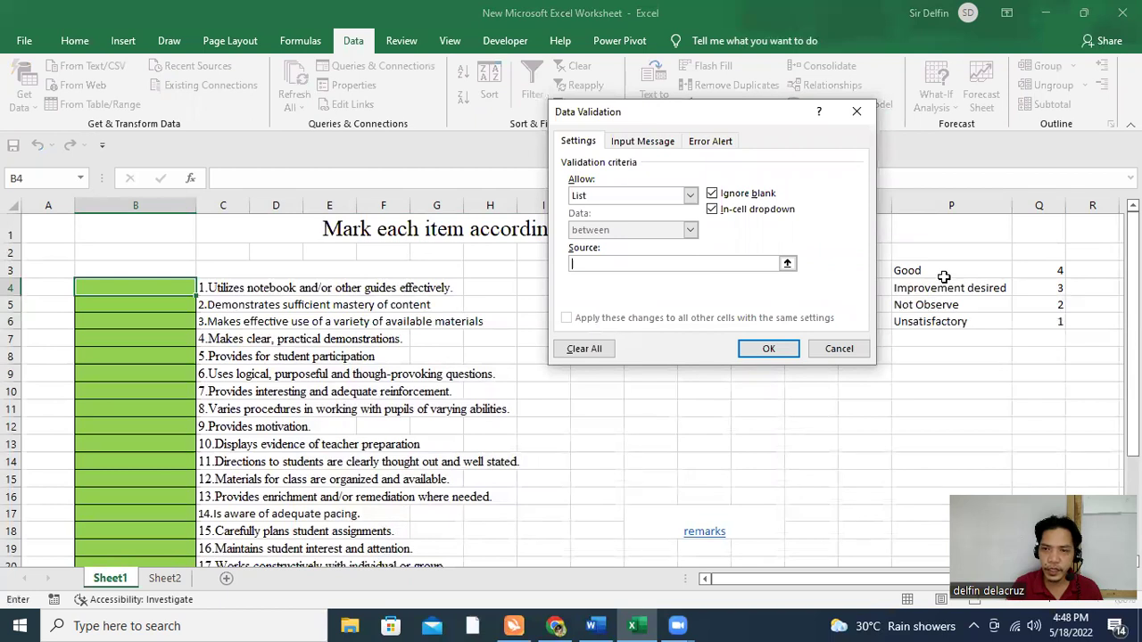
drag(942, 272, 945, 323)
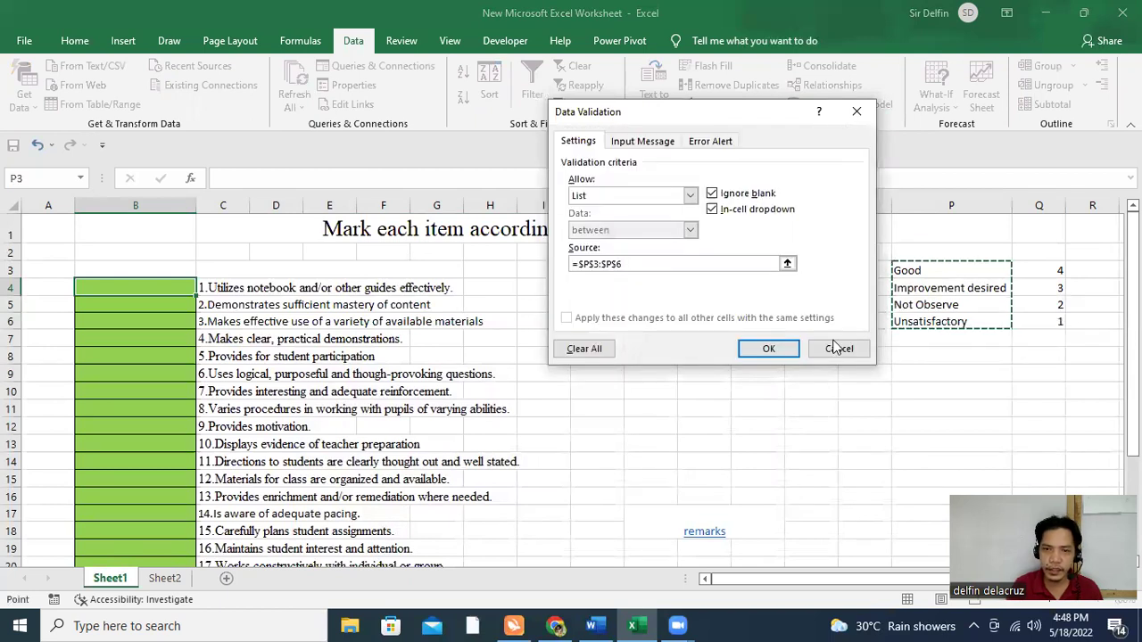
click(783, 346)
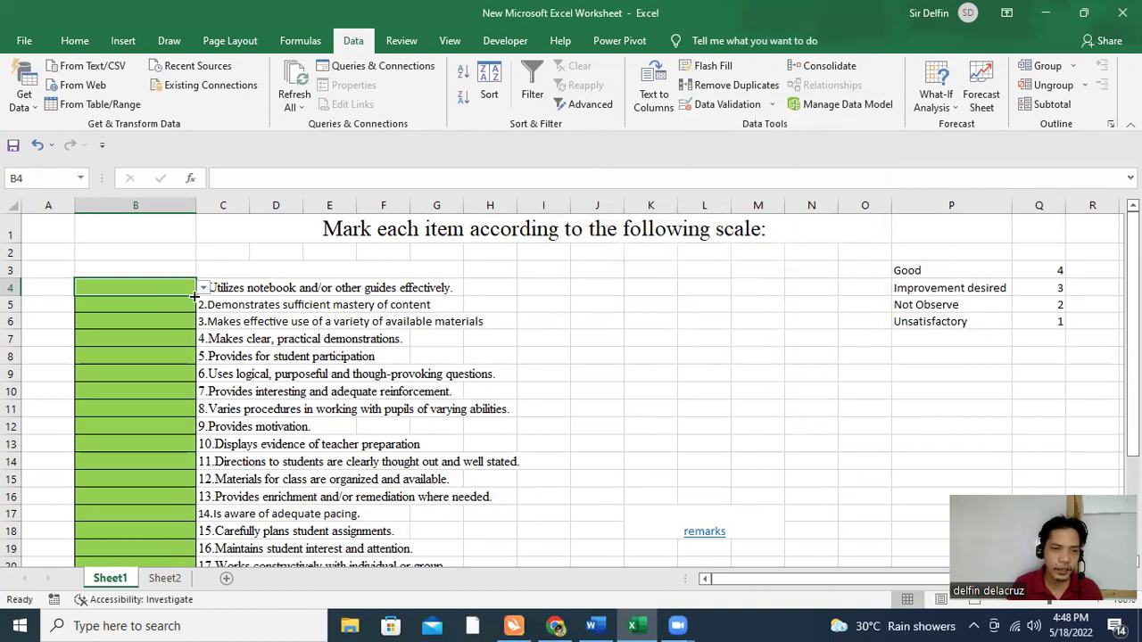
Step: Copy B4's rating dropdown down through B28
drag(194, 296, 191, 550)
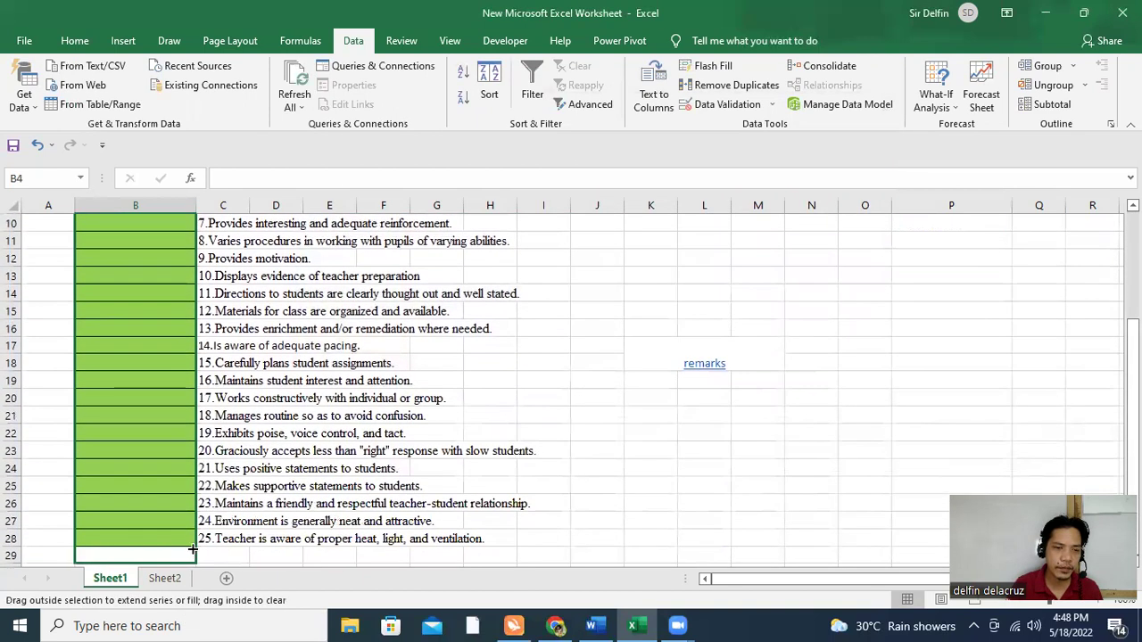
drag(192, 550, 191, 544)
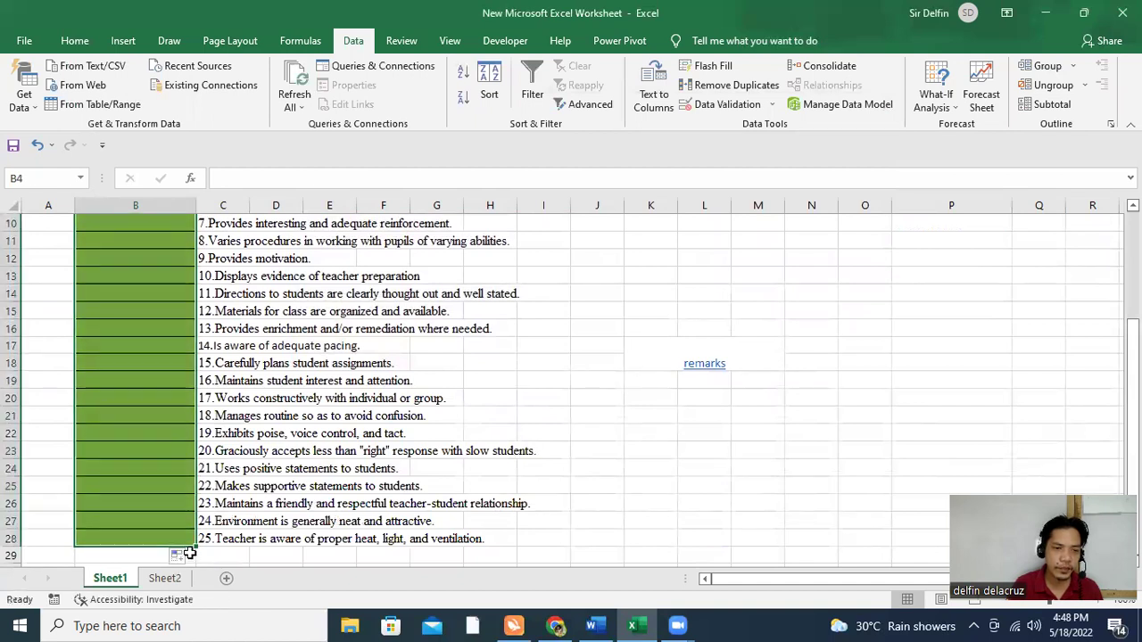
scroll(183, 499, up, 3)
Step: Rate item 1 as Good using B4's dropdown
click(179, 287)
click(203, 287)
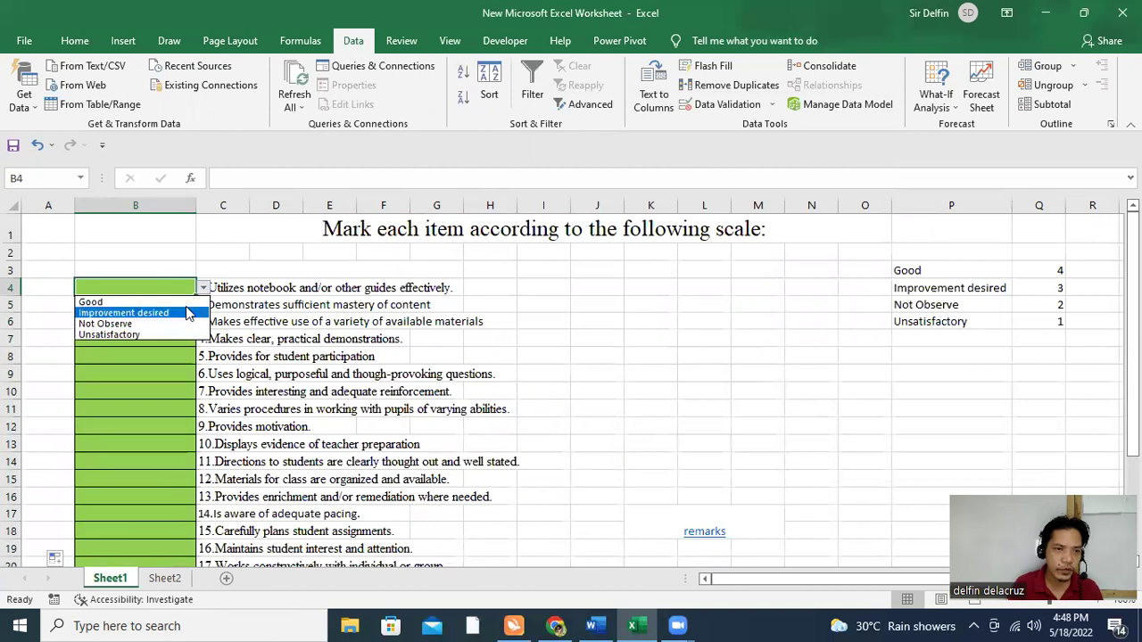
click(186, 301)
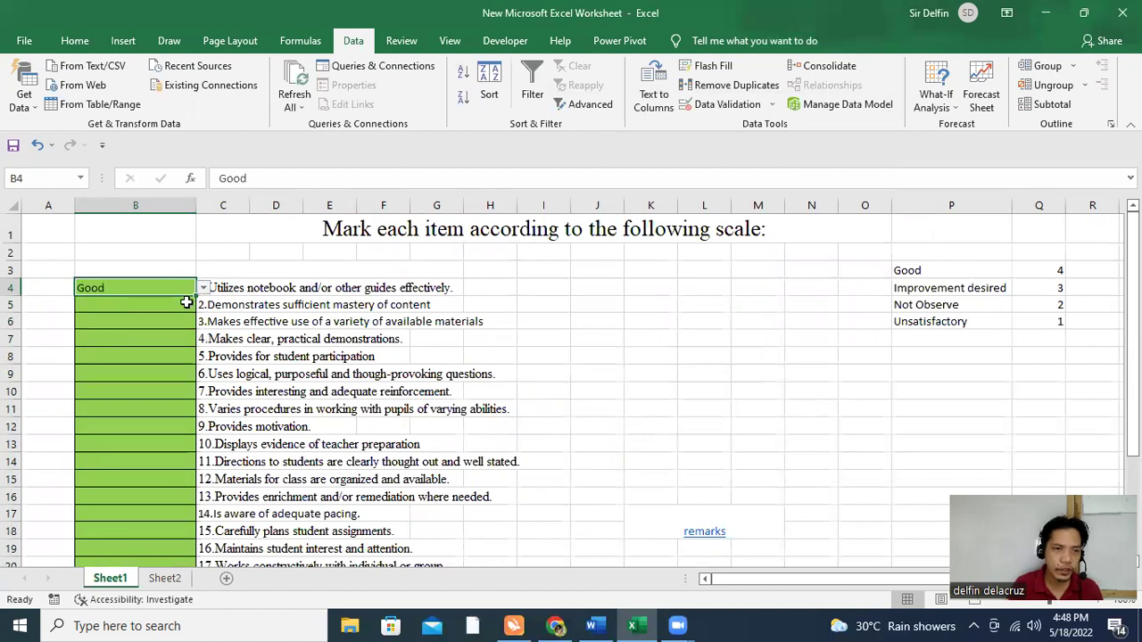
Step: Set B5 to Improvement desired, B6 to Not Observe and B7 to Unsatisfactory
click(189, 304)
click(203, 304)
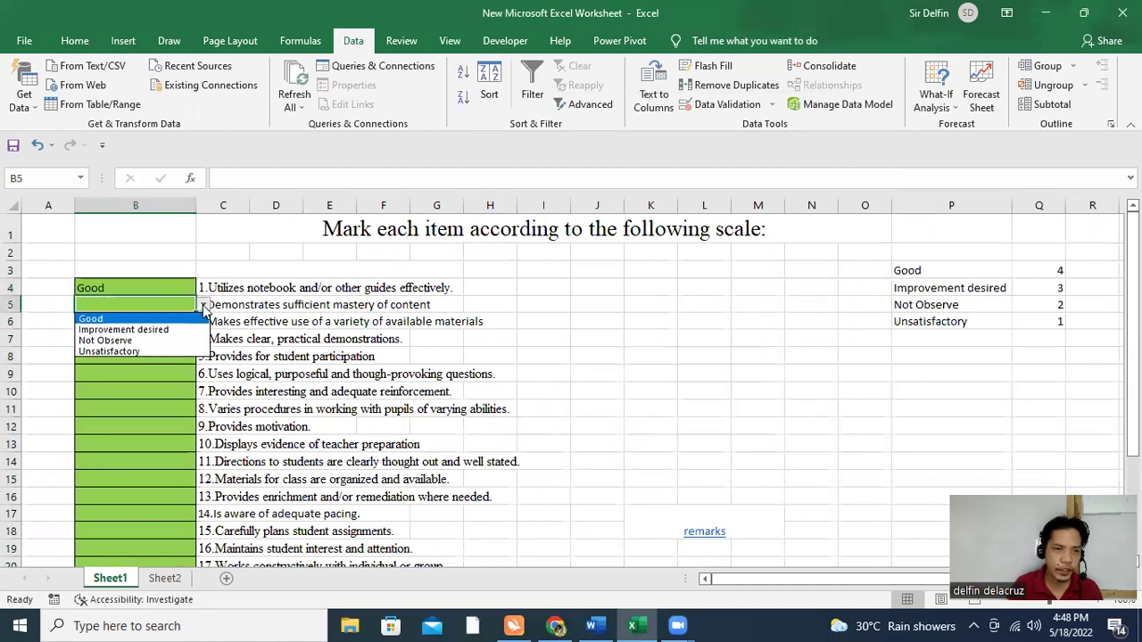
click(185, 330)
click(182, 327)
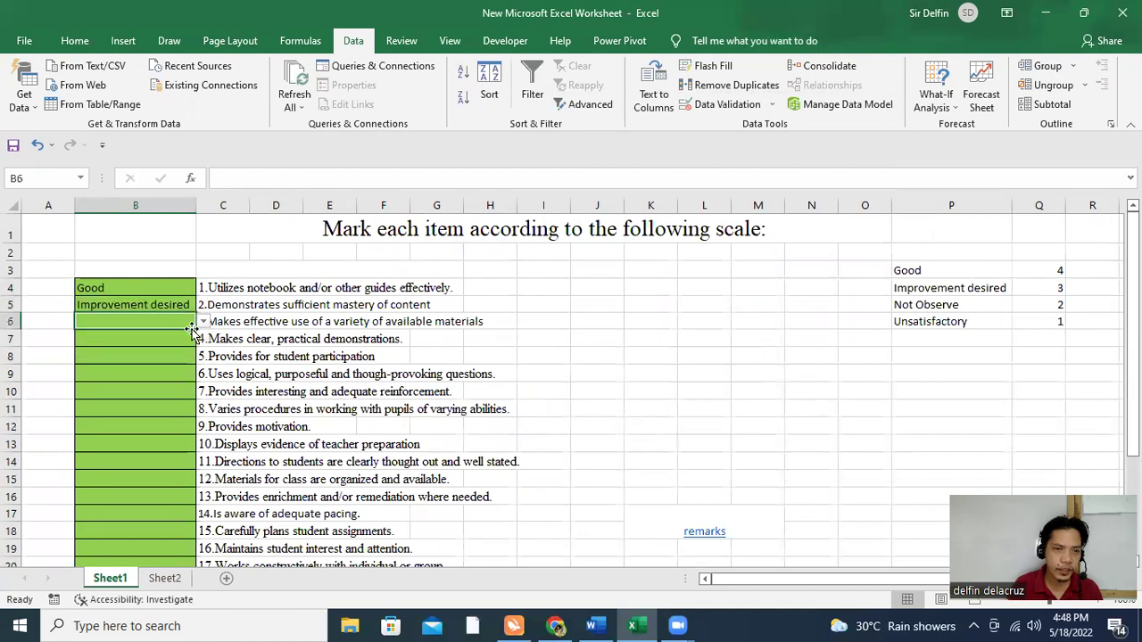
click(204, 321)
click(172, 356)
click(165, 340)
click(203, 339)
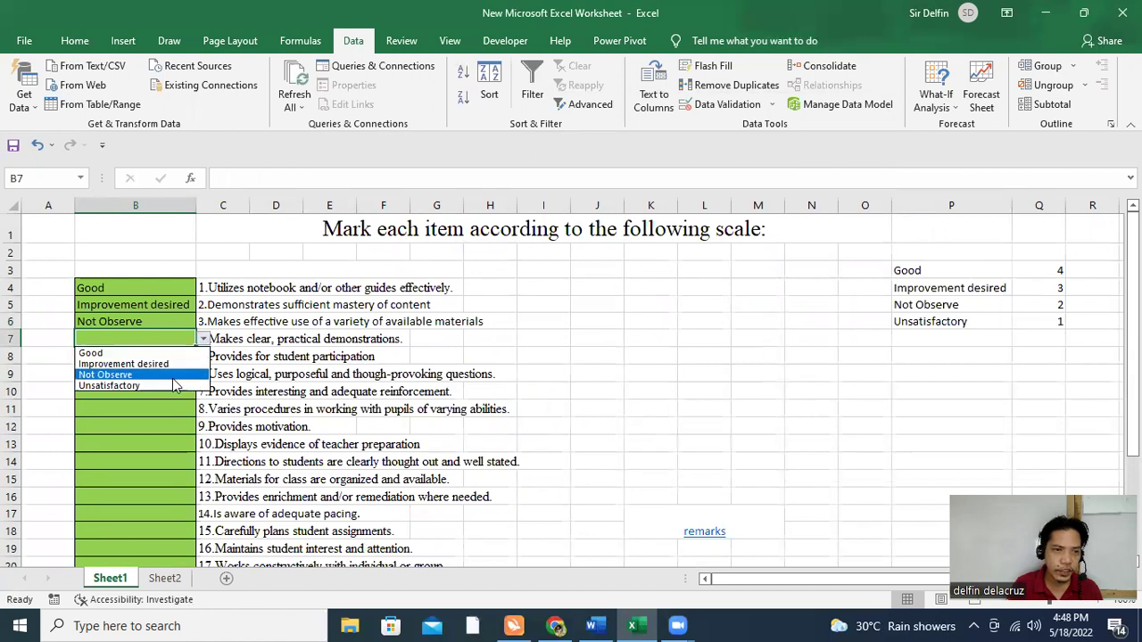
click(166, 384)
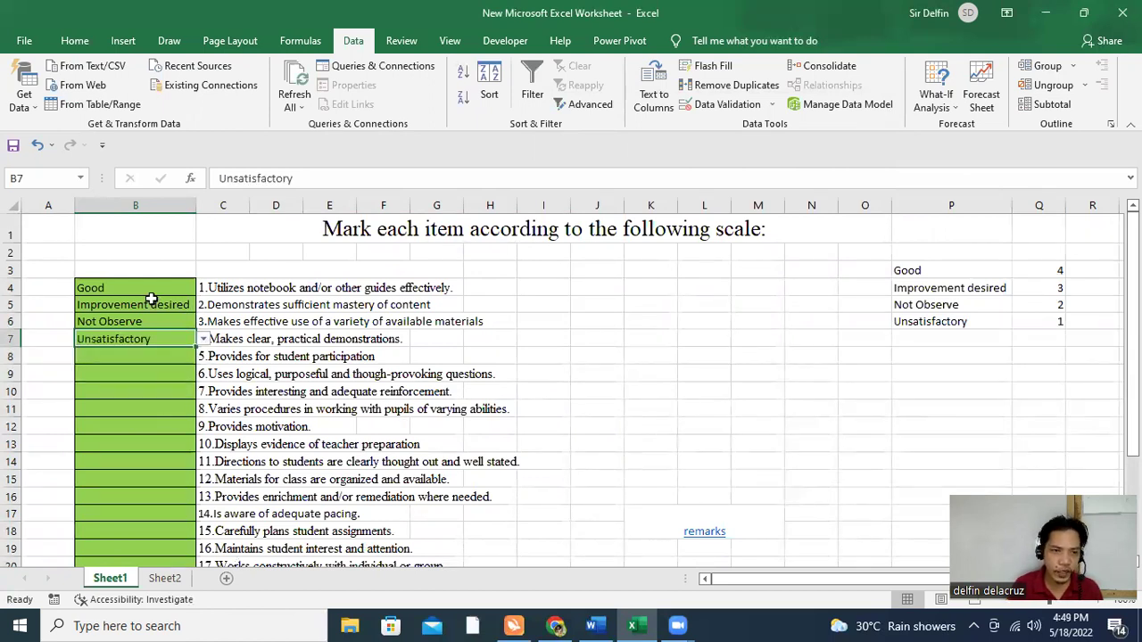
click(56, 283)
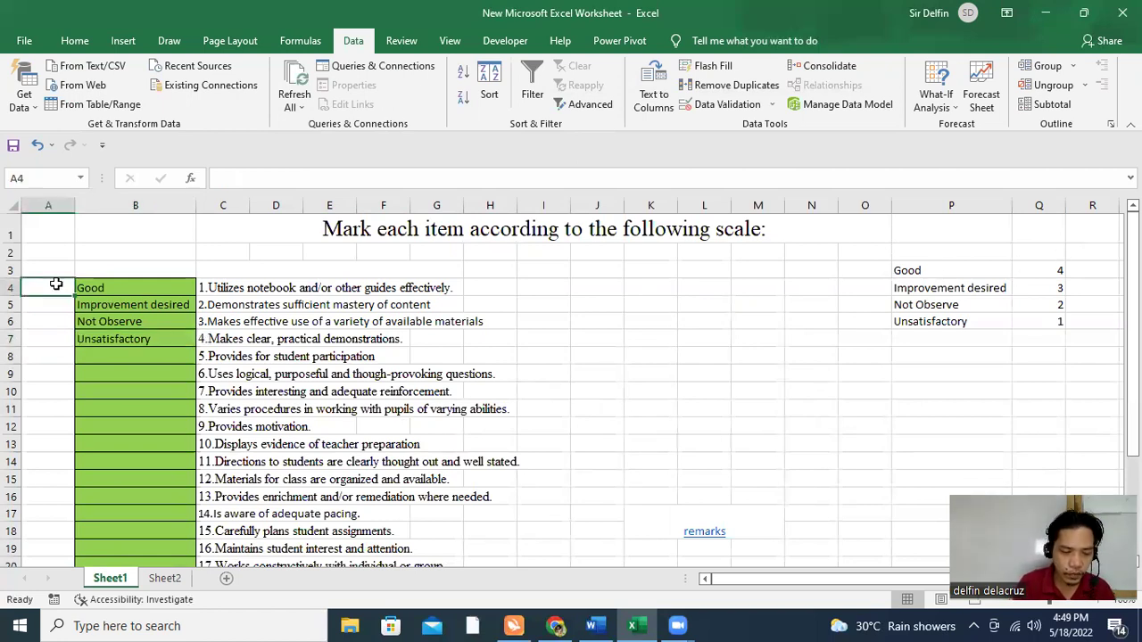
Step: Enter =VLOOKUP(B4,P3:Q6,2,FALSE) in A4 to return B4's score
text(=vlooku)
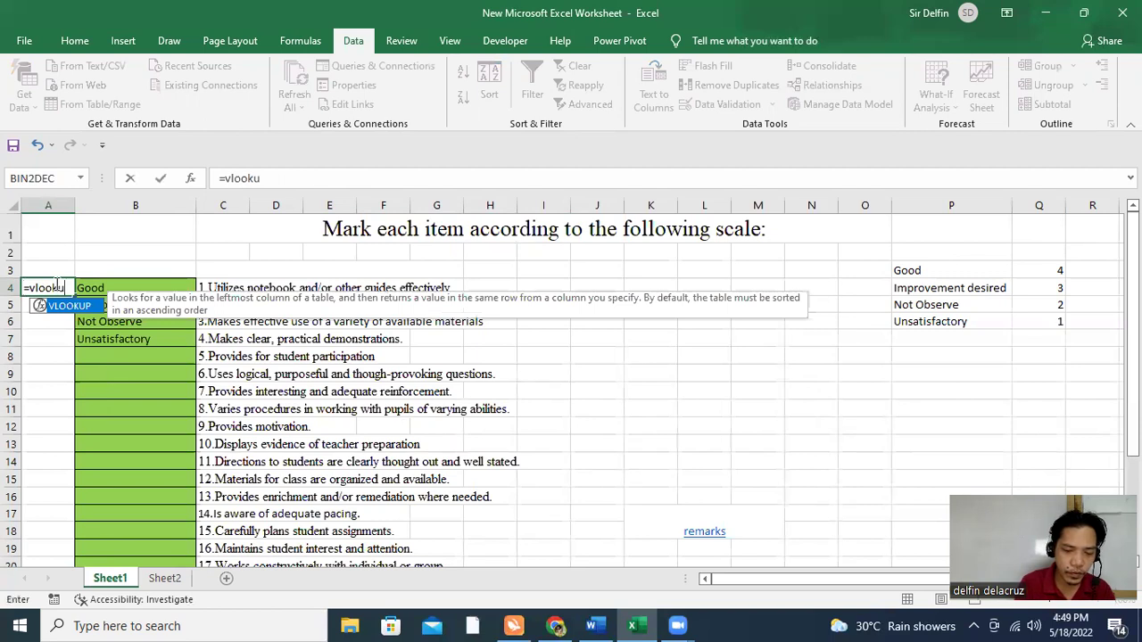
text(p()
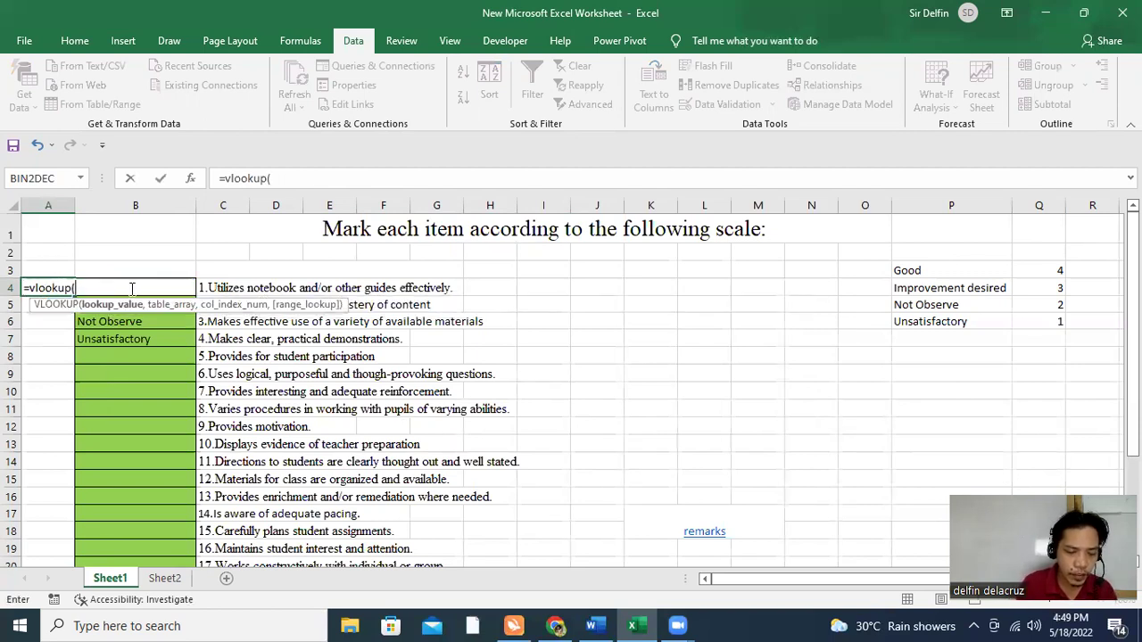
text(b4)
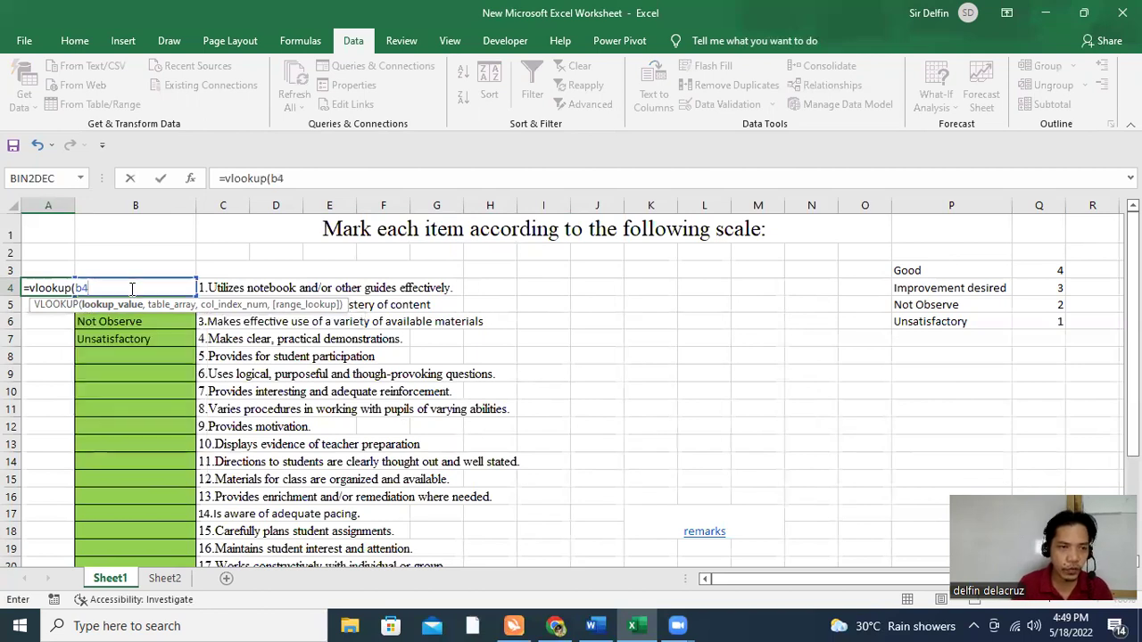
text(,)
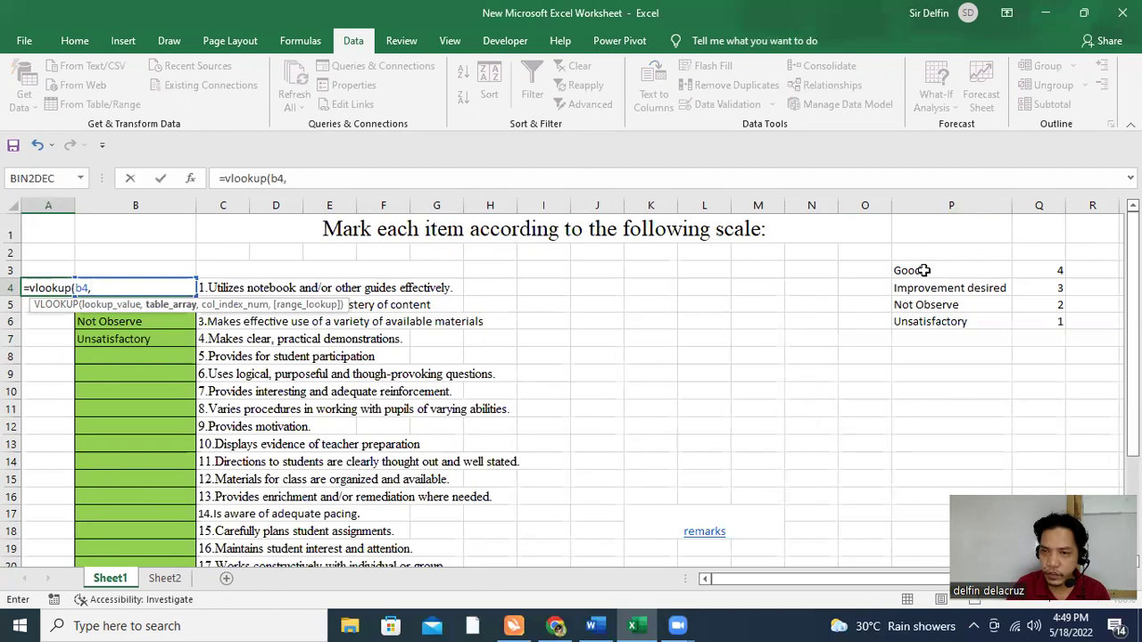
drag(923, 271, 1017, 328)
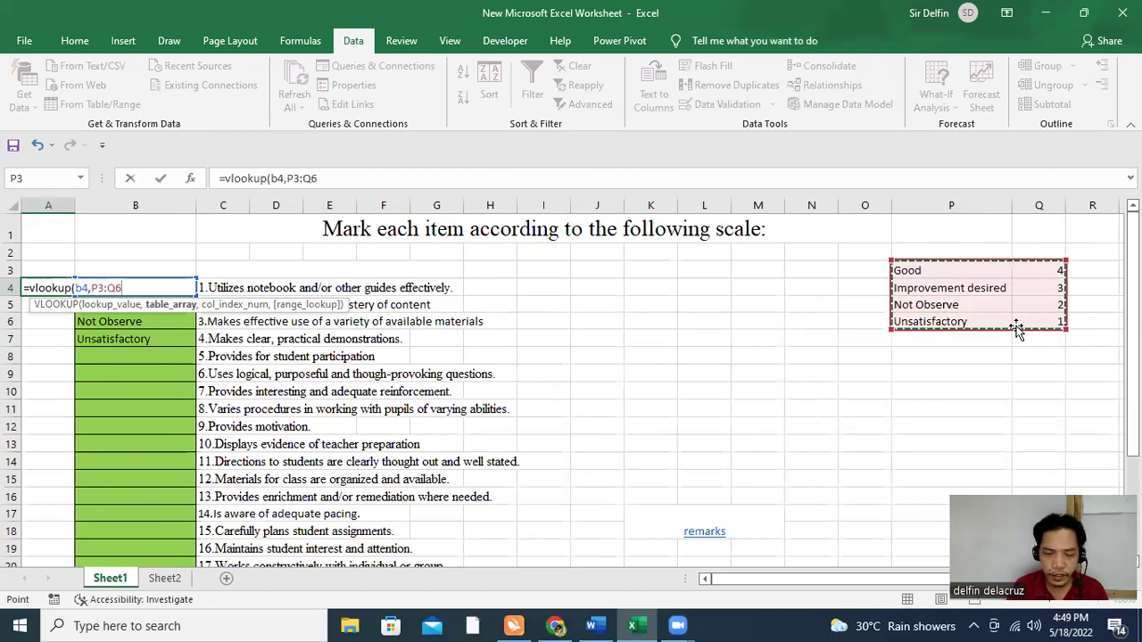
text(,2)
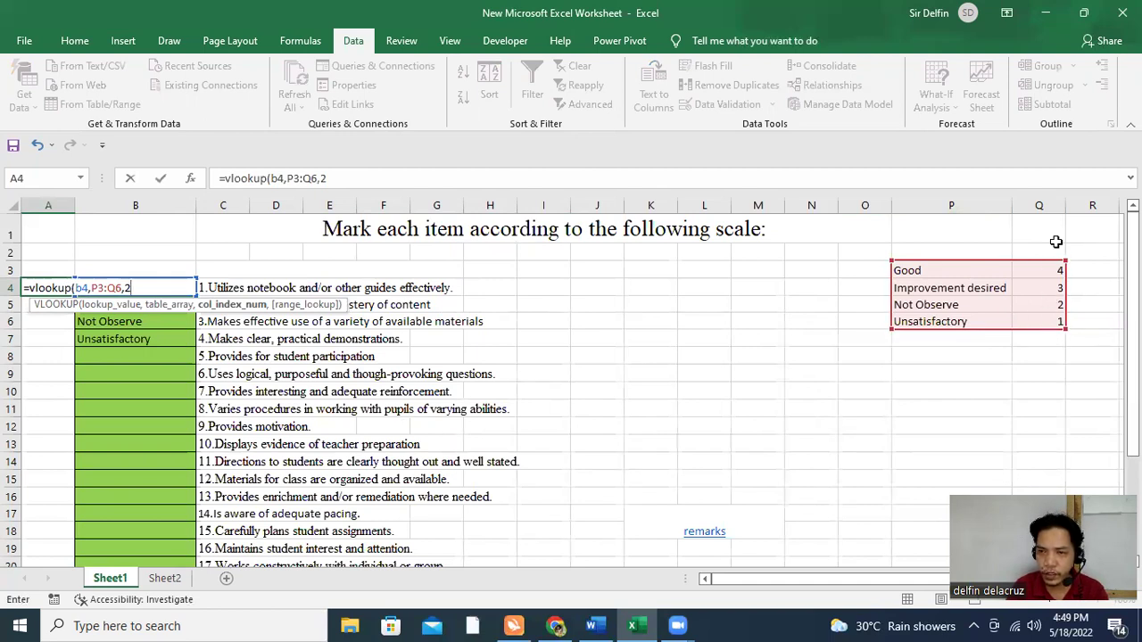
text(,)
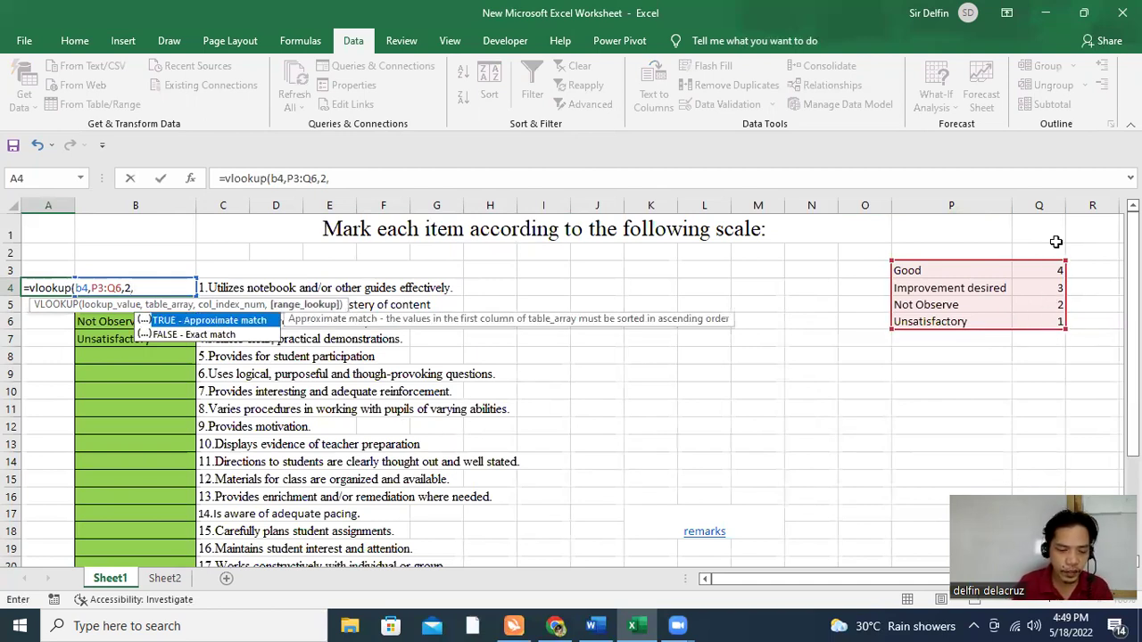
text(false)
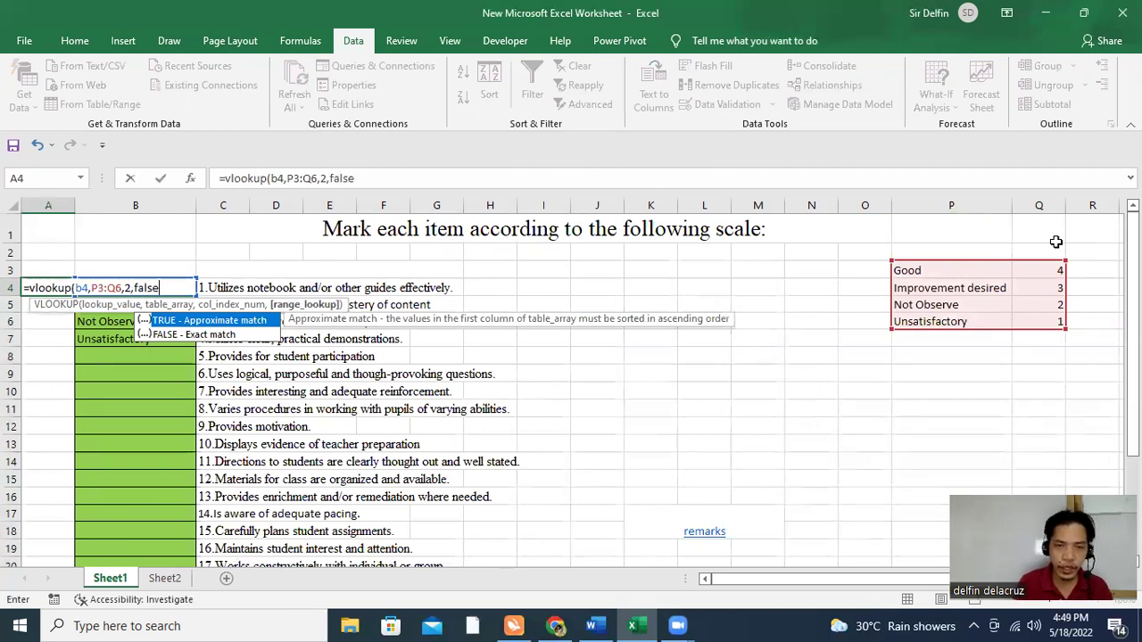
key(Return)
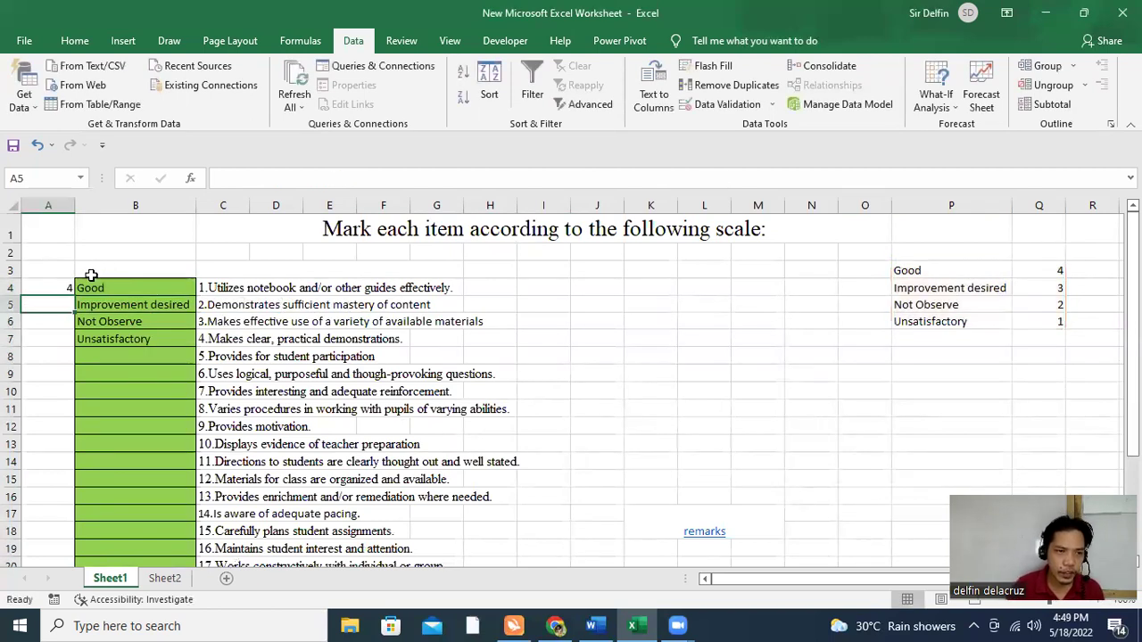
click(41, 289)
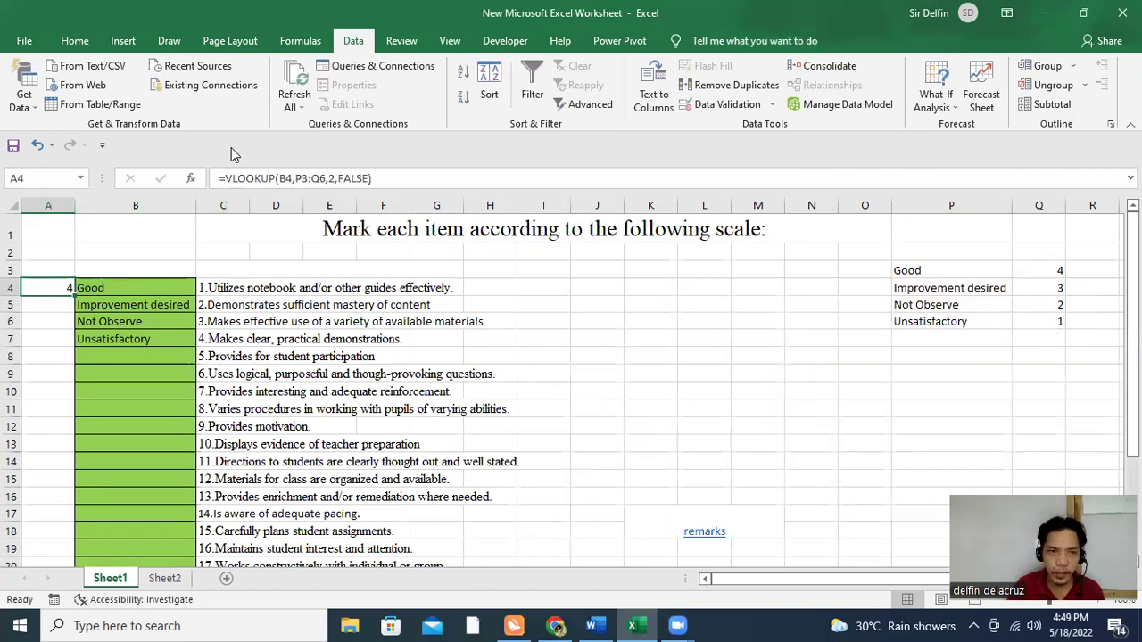
Step: Lock the table rows so A4 reads =VLOOKUP(B4,P$3:Q$6,2,FALSE)
click(292, 182)
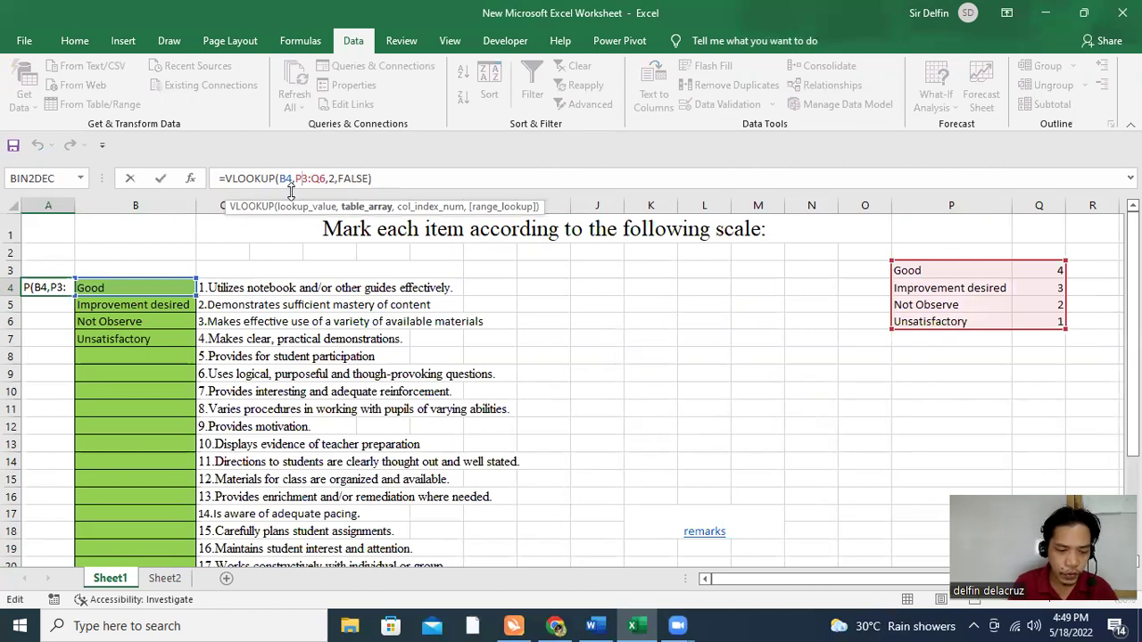
text($)
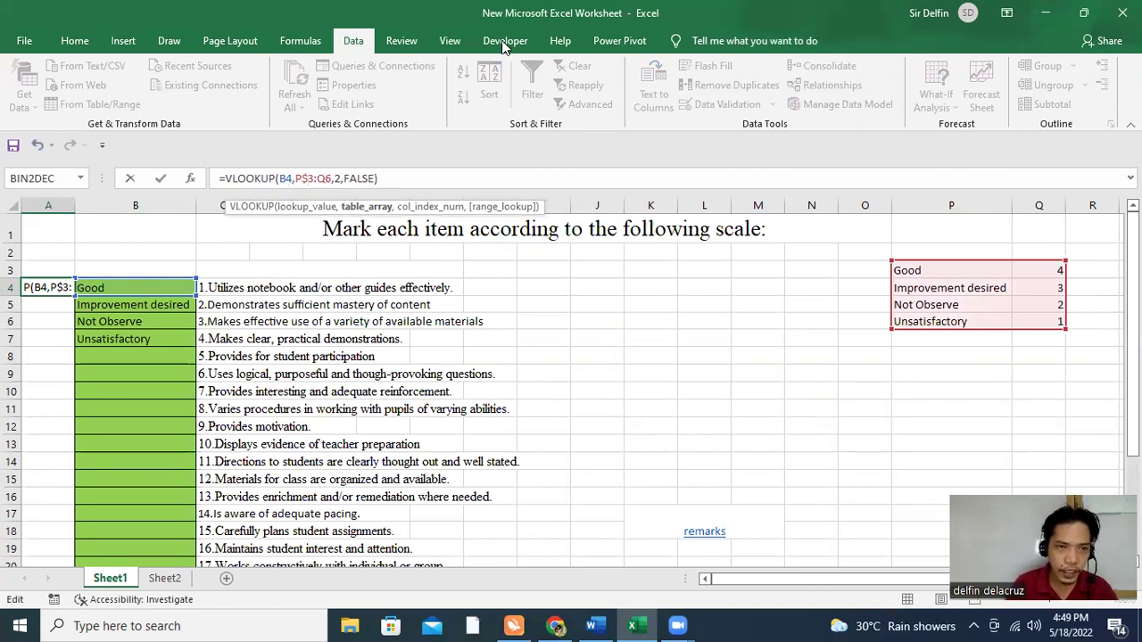
click(317, 179)
text($)
key(Return)
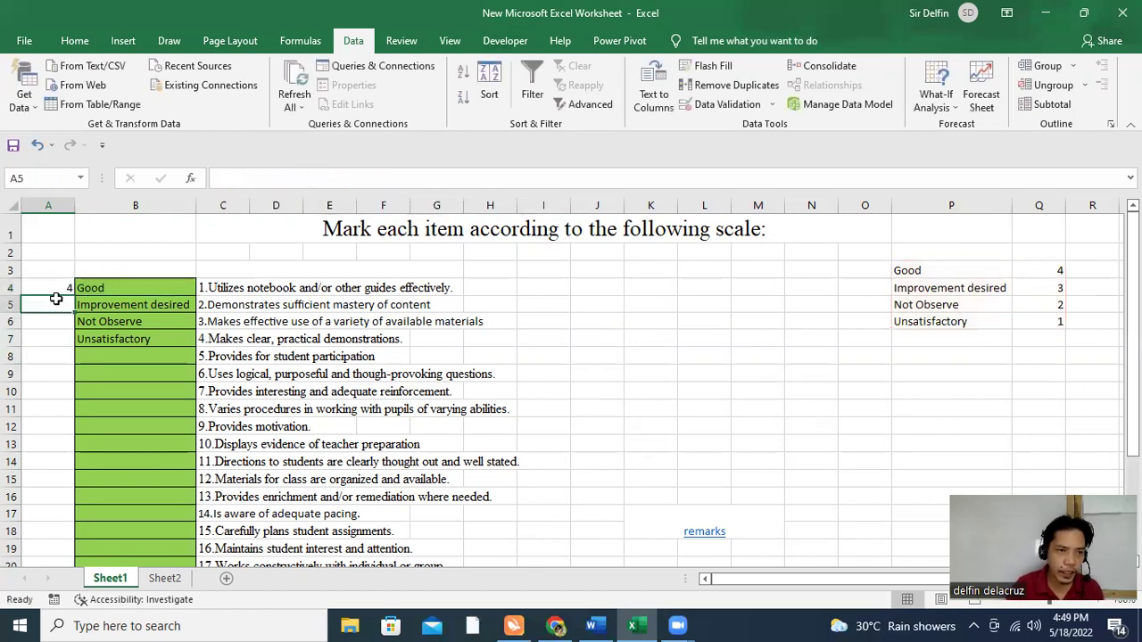
click(58, 284)
Step: Fill the A4 score formula down column A through row 28
drag(74, 296, 79, 546)
scroll(85, 541, up, 3)
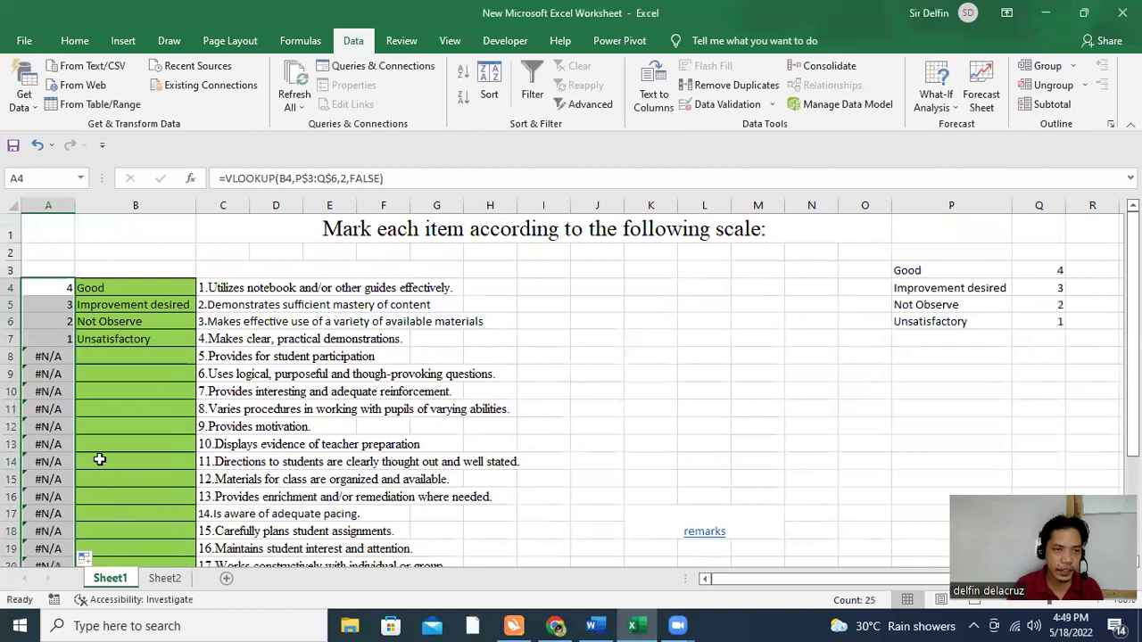
click(140, 304)
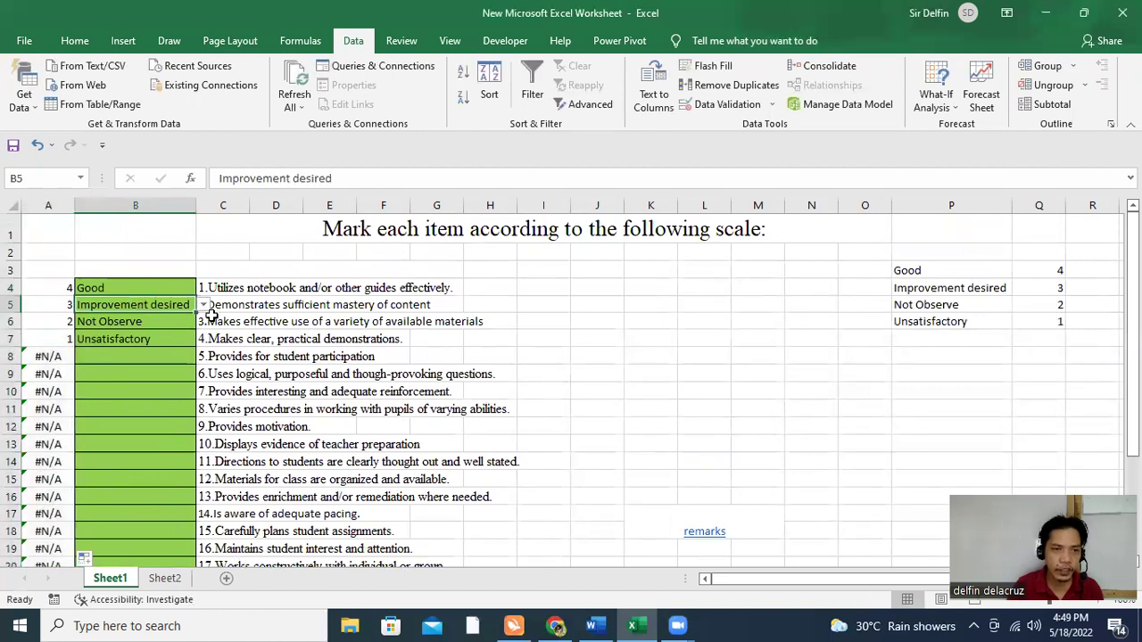
click(348, 353)
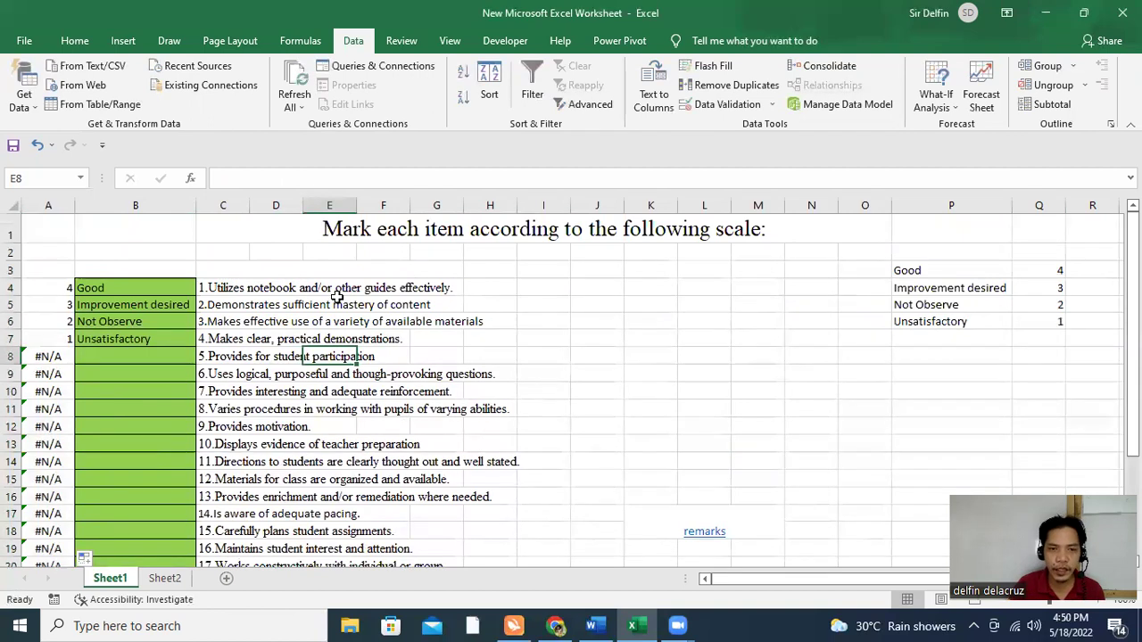
Step: Change items 2, 3 and 4 to Good in B5:B7
click(189, 304)
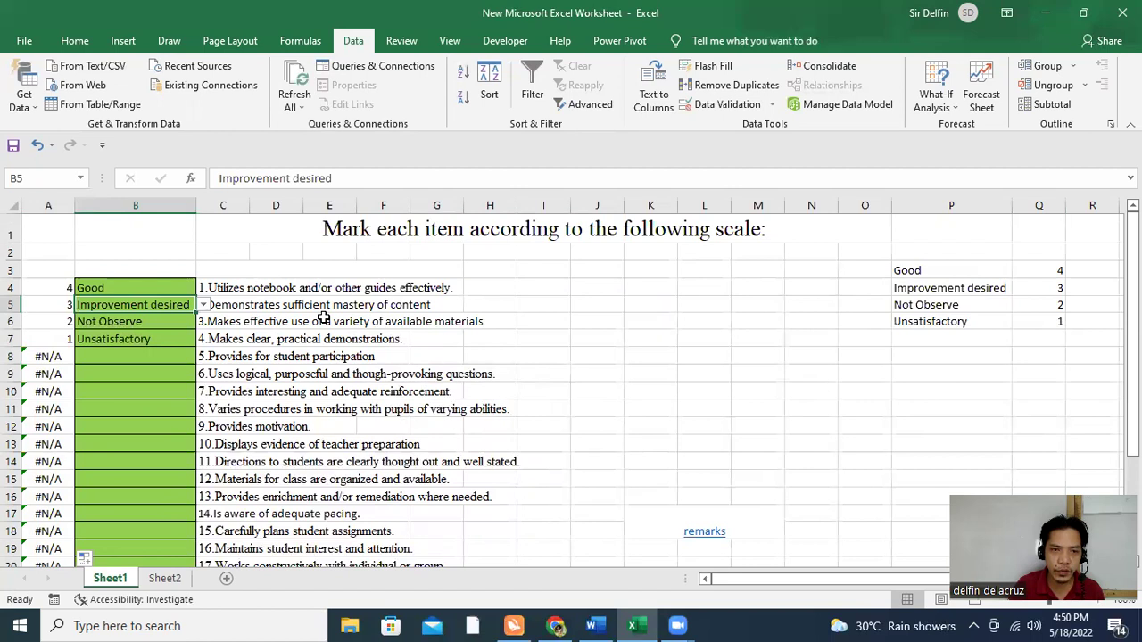
click(204, 305)
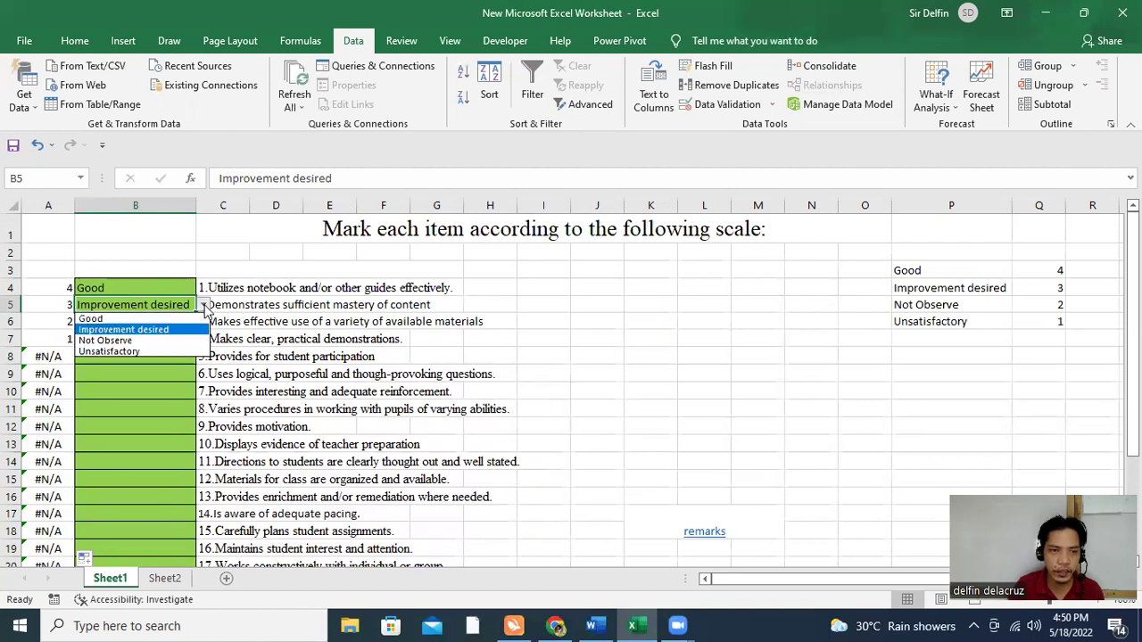
click(168, 318)
click(162, 319)
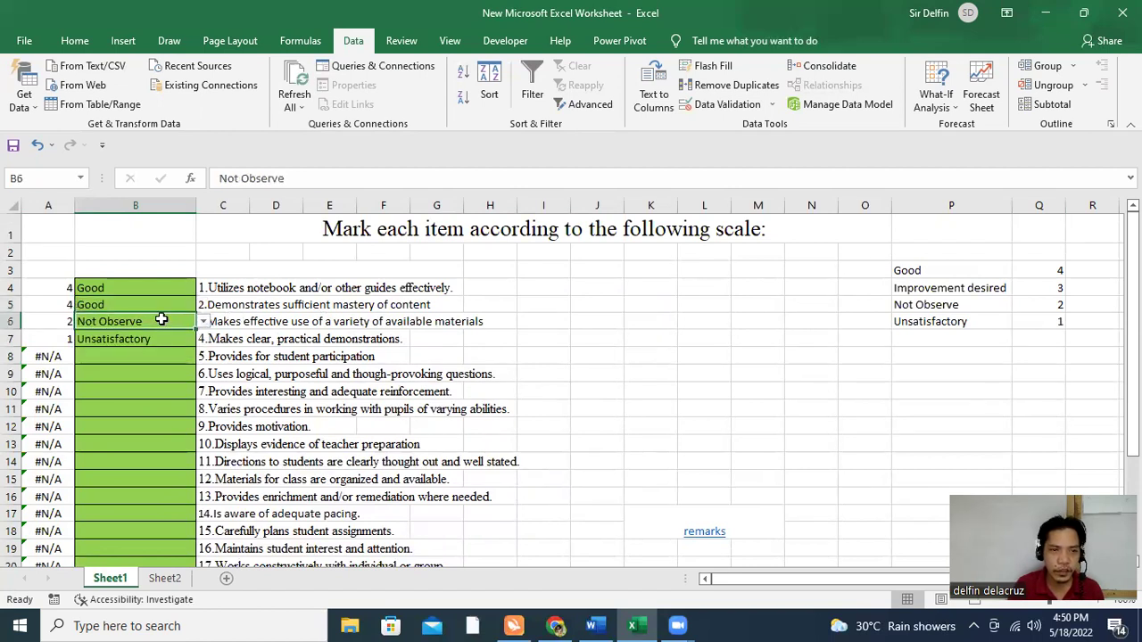
click(203, 322)
click(165, 335)
click(174, 340)
click(203, 343)
click(171, 356)
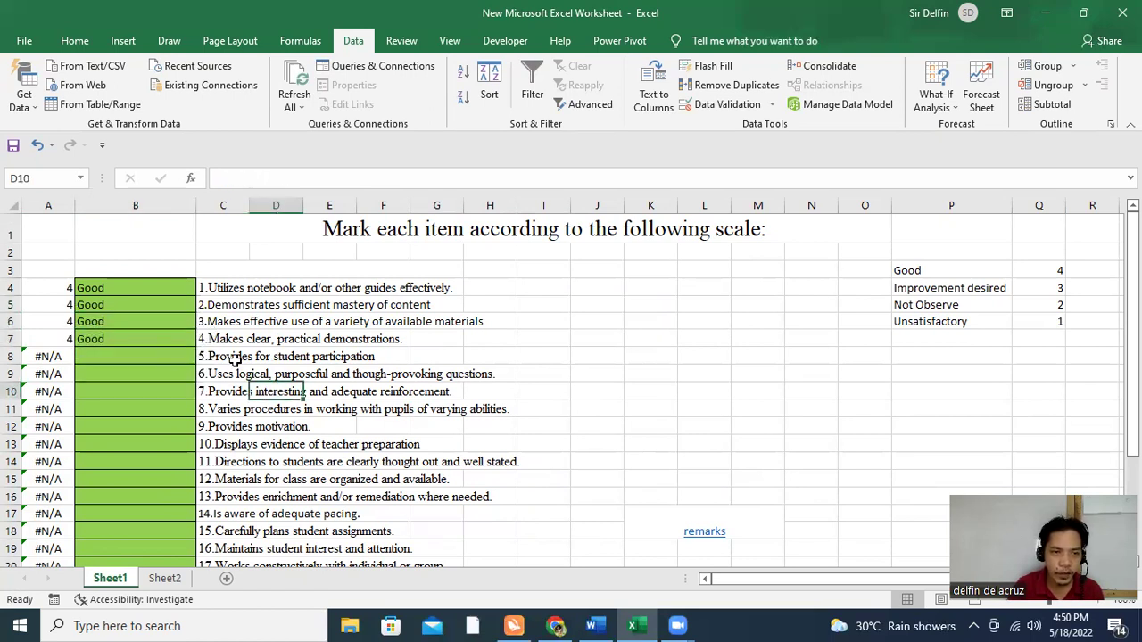
click(234, 357)
Step: Rate items 5 through 8 as Good in B8:B11
click(183, 357)
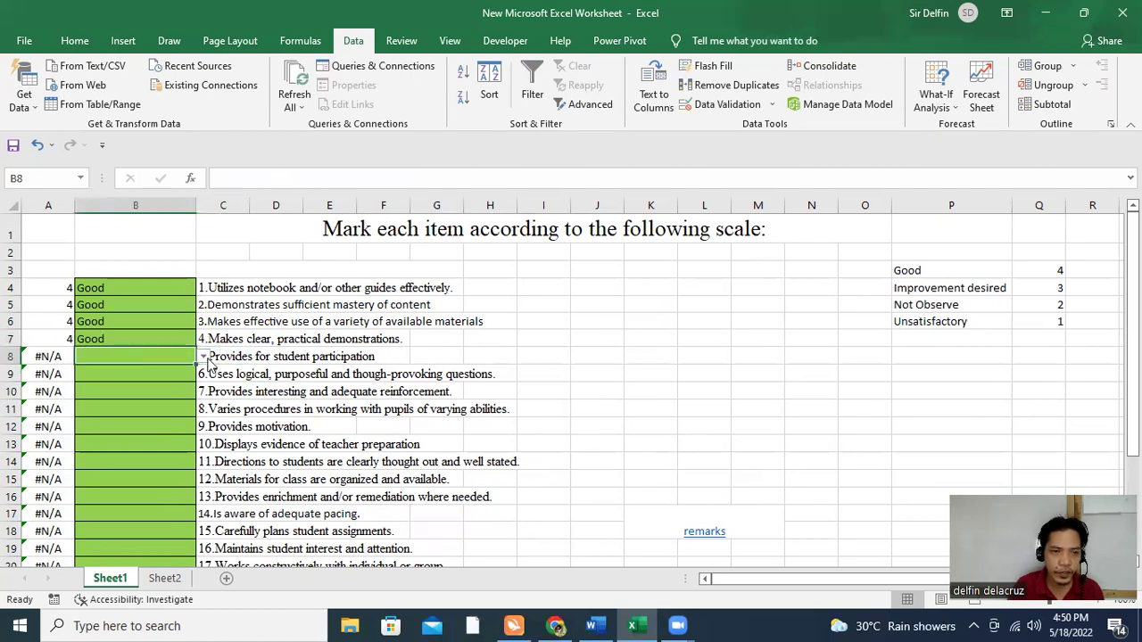
click(204, 357)
click(166, 367)
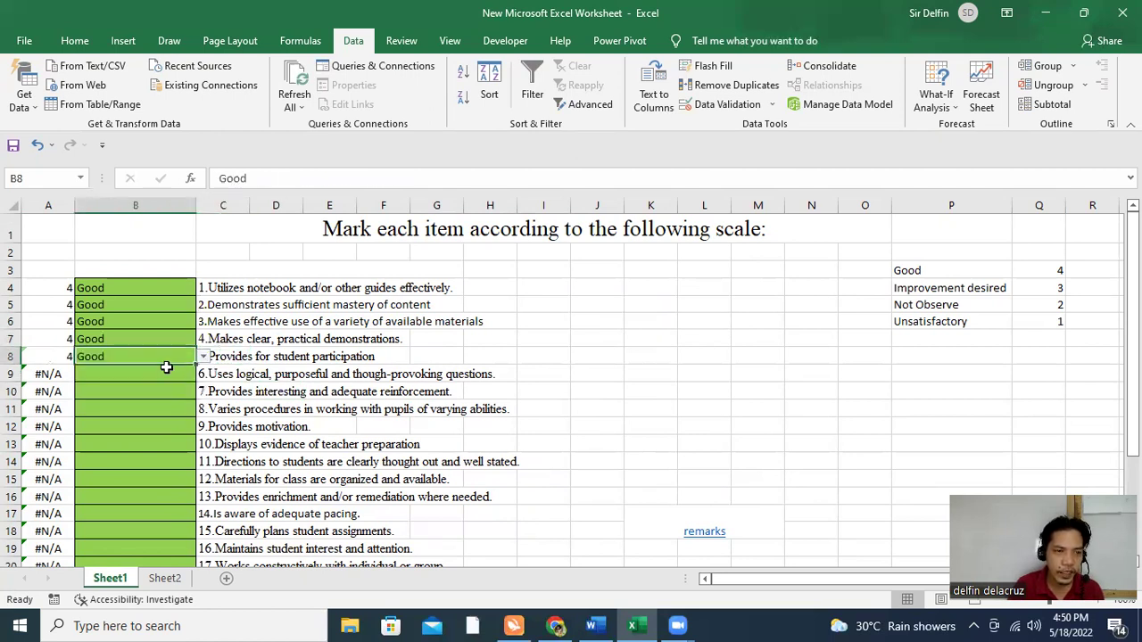
click(188, 375)
click(203, 373)
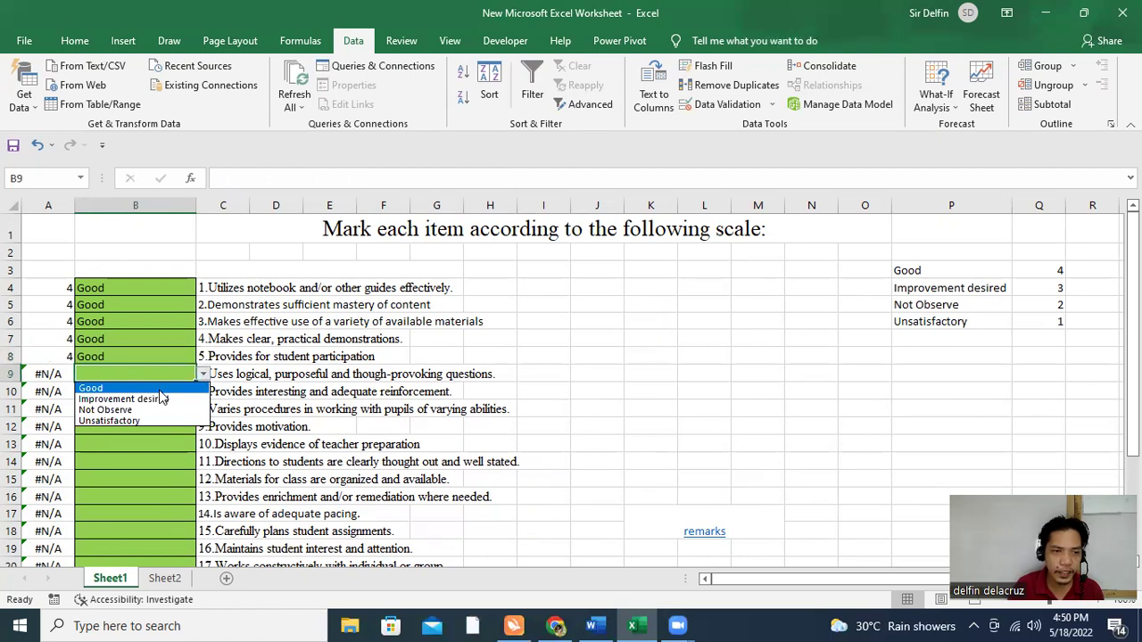
click(159, 388)
click(182, 394)
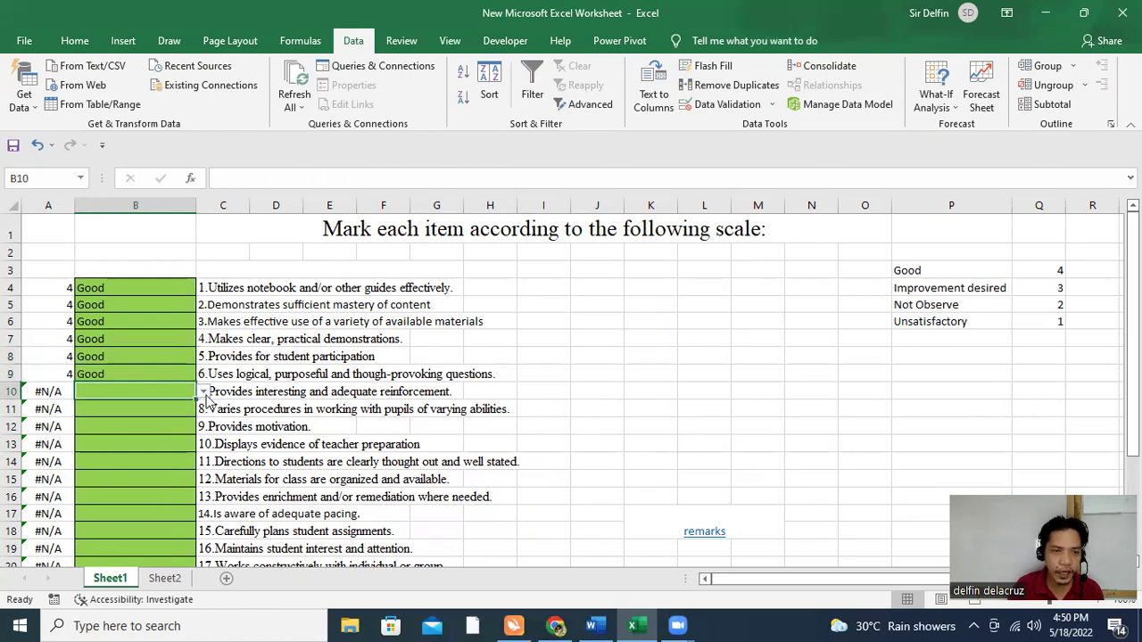
click(205, 393)
click(173, 405)
click(189, 409)
click(203, 410)
click(170, 420)
Step: Rate items 9 and 10 as Good in B12 and B13
scroll(171, 397, down, 1)
click(189, 362)
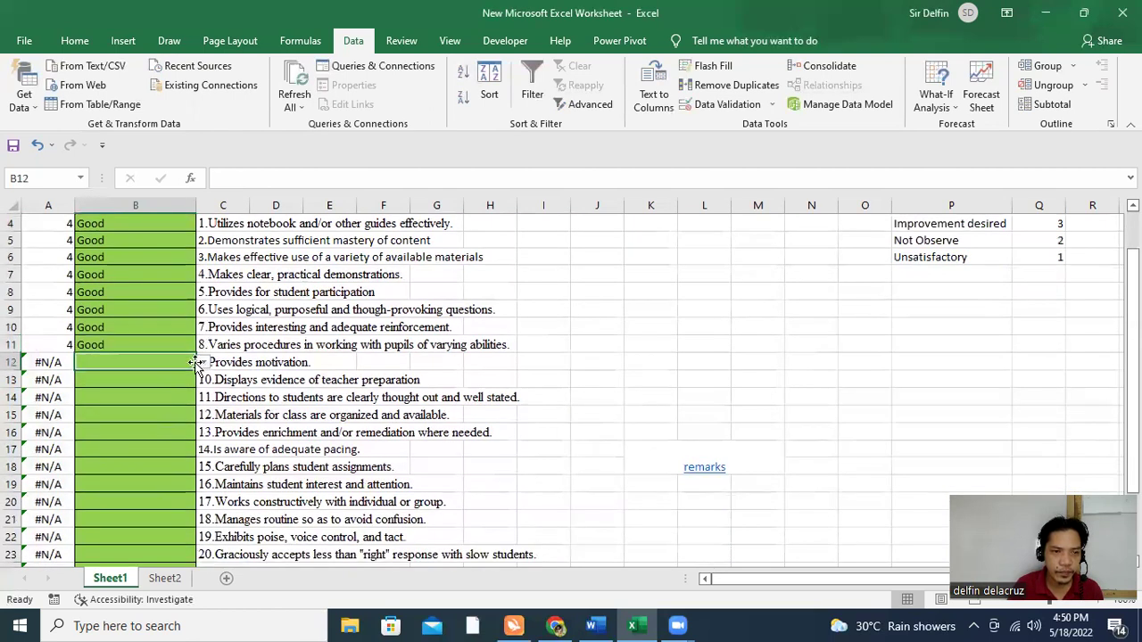
click(204, 362)
click(173, 376)
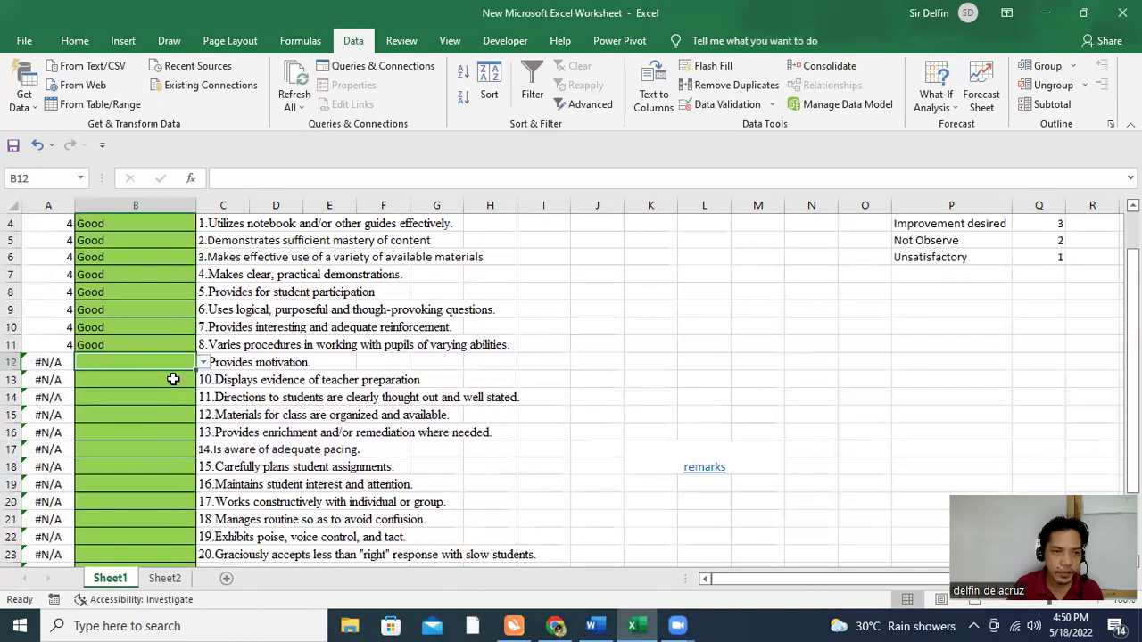
click(174, 382)
click(204, 382)
click(204, 383)
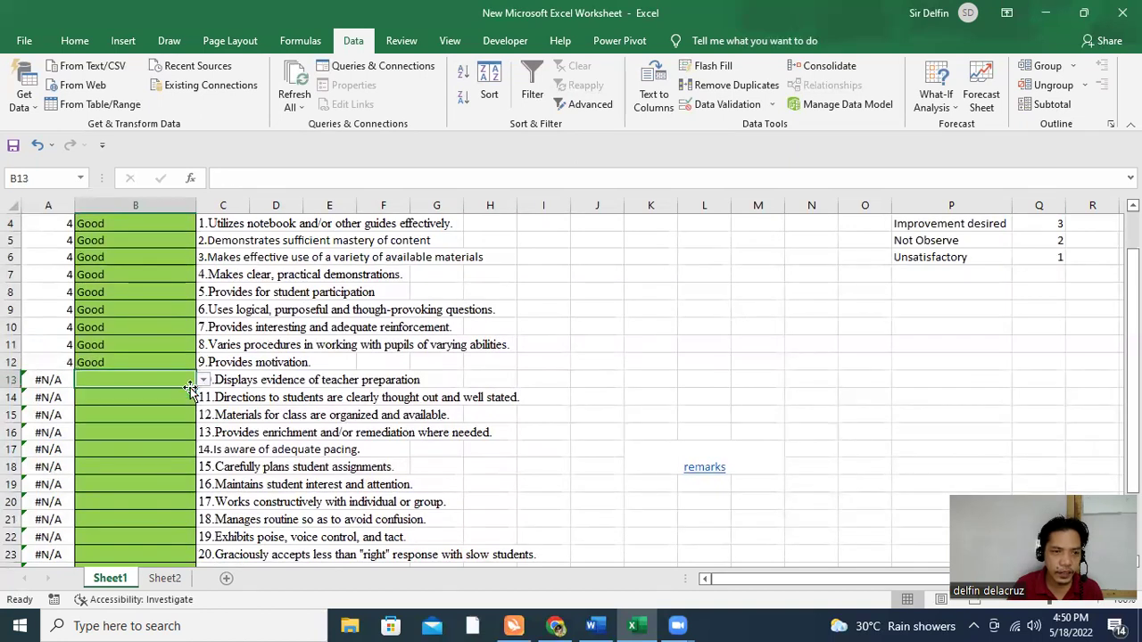
click(204, 382)
click(182, 395)
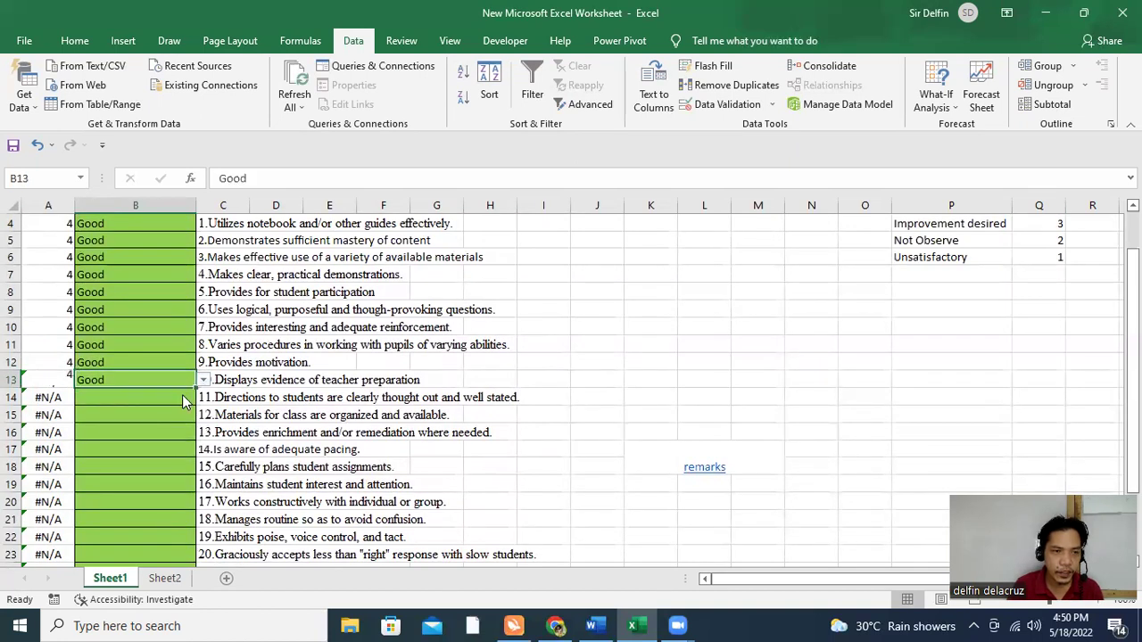
Step: Type 'good' for items 11 through 25, clearing the stray entry below the list
click(171, 397)
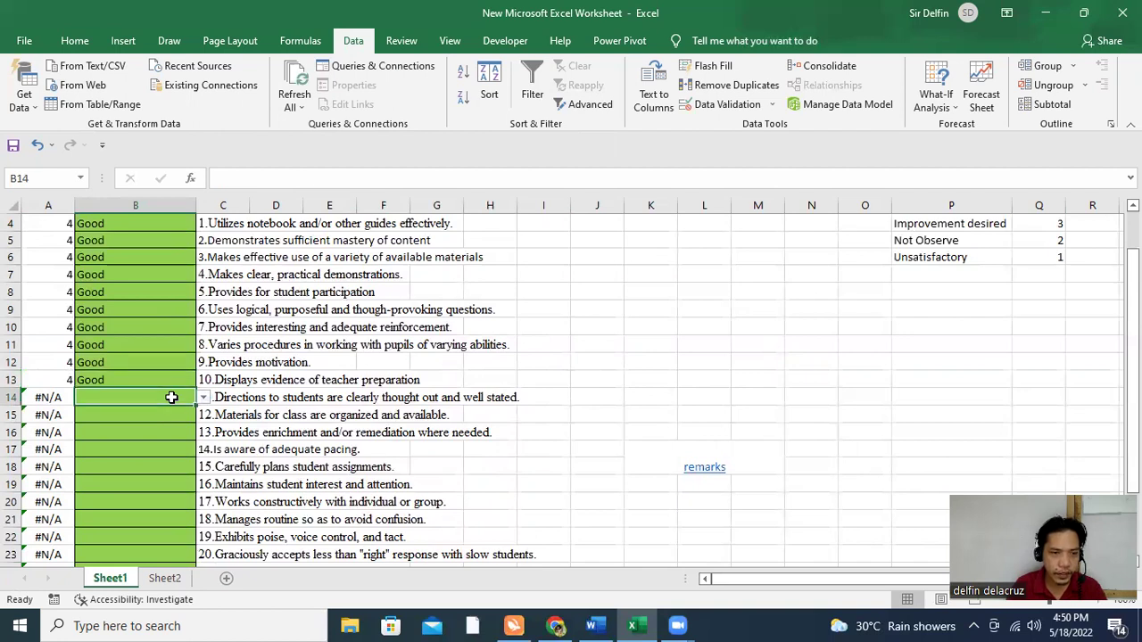
text(good)
key(Return)
text(g)
key(Return)
text(g)
key(Return)
text(g g )
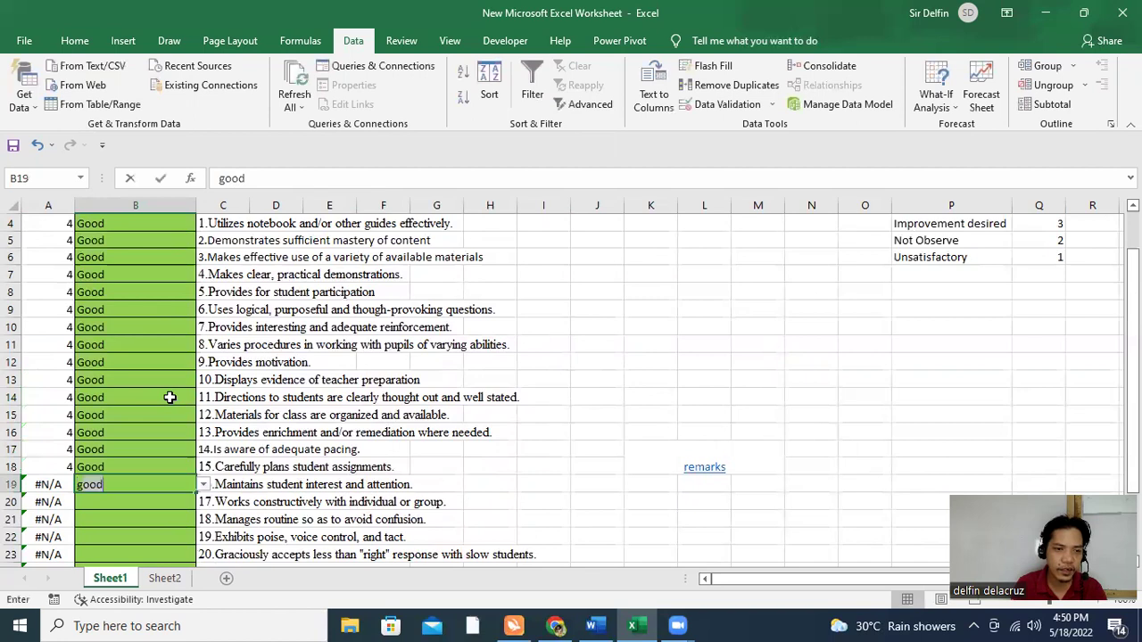
text(g g g good g g)
key(Return)
text(g g g g)
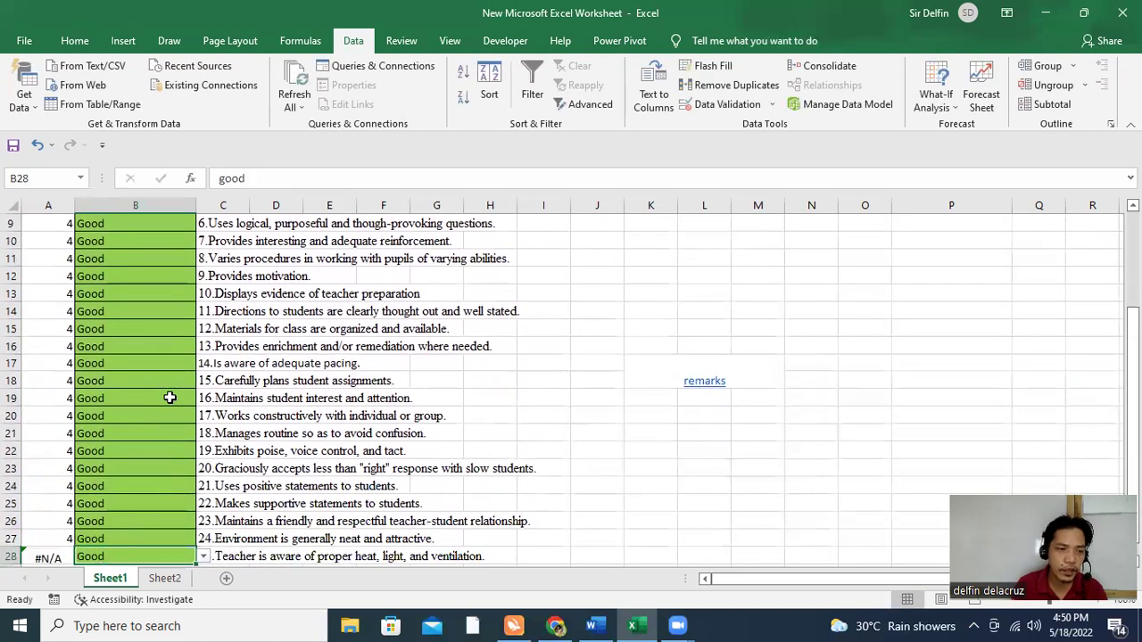
text( g)
key(BackSpace)
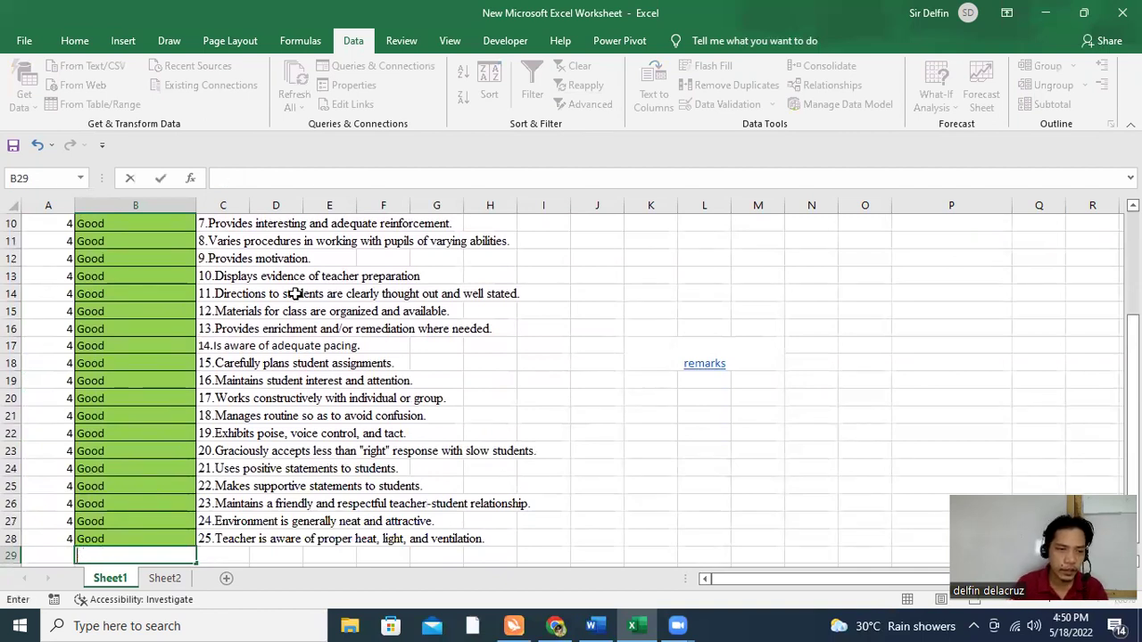
click(612, 389)
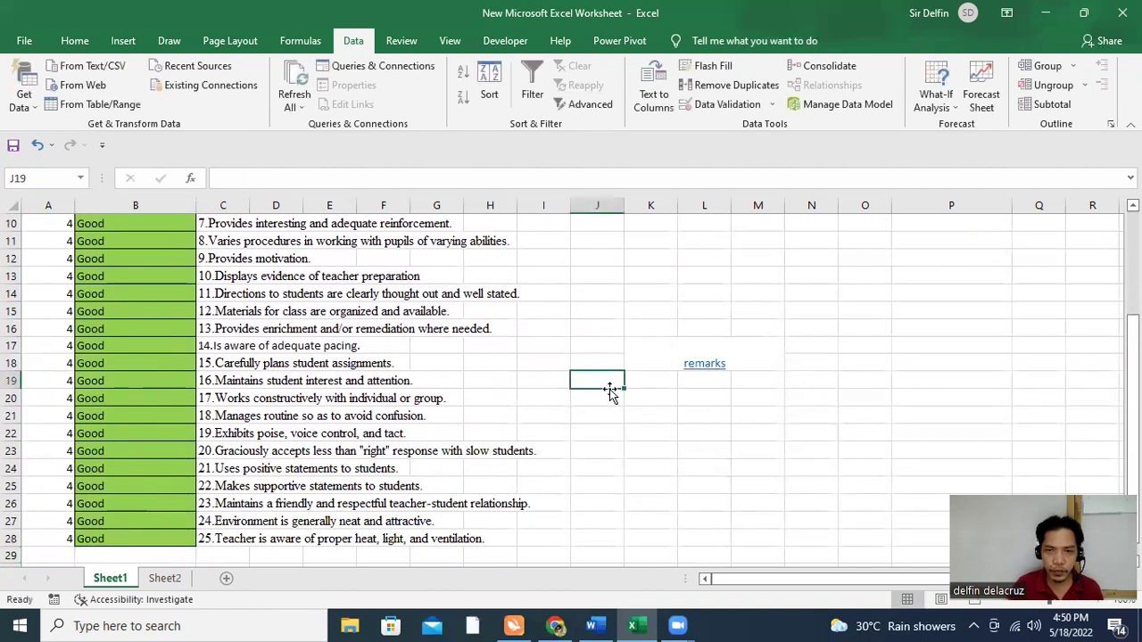
click(669, 356)
Step: Point the 'remarks' hyperlink in K17 to cell A1 on Sheet2
right_click(669, 356)
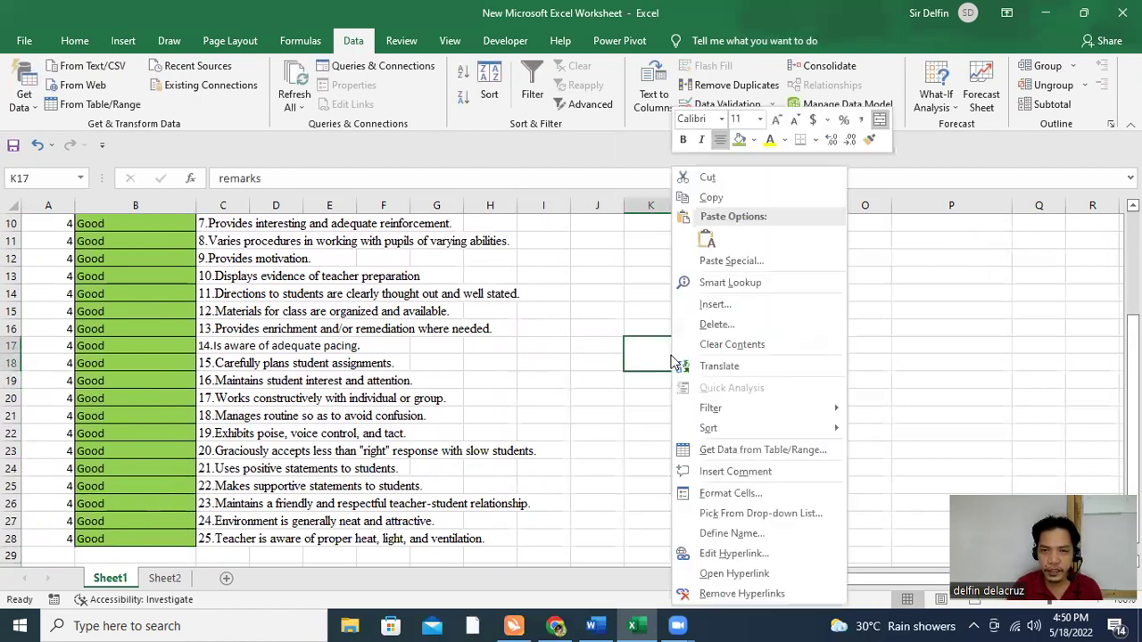
click(745, 554)
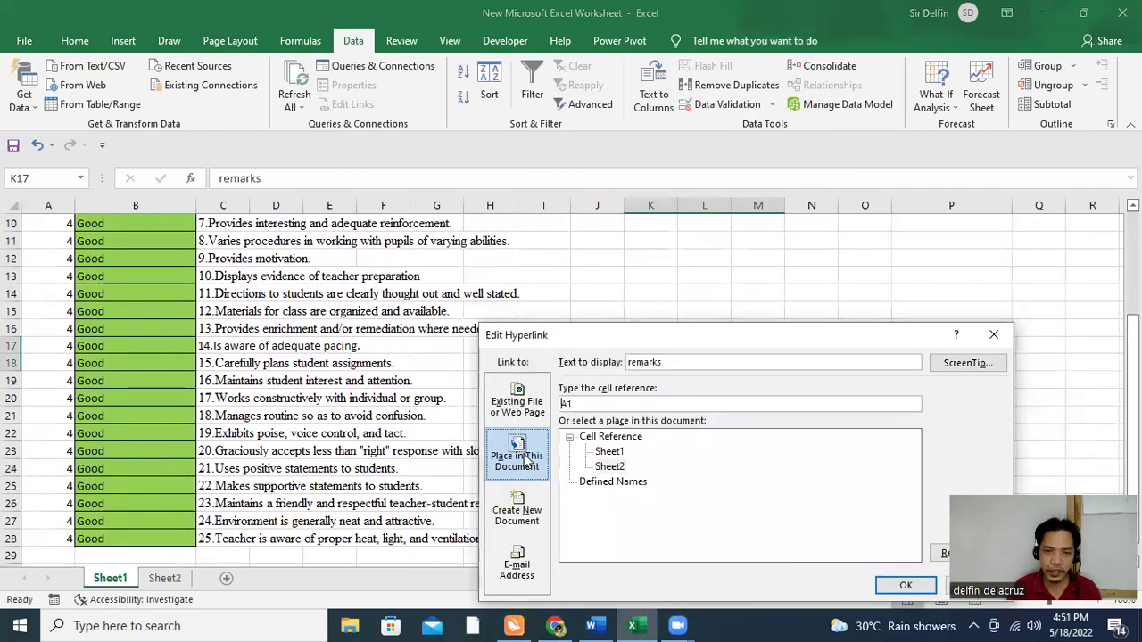
click(625, 467)
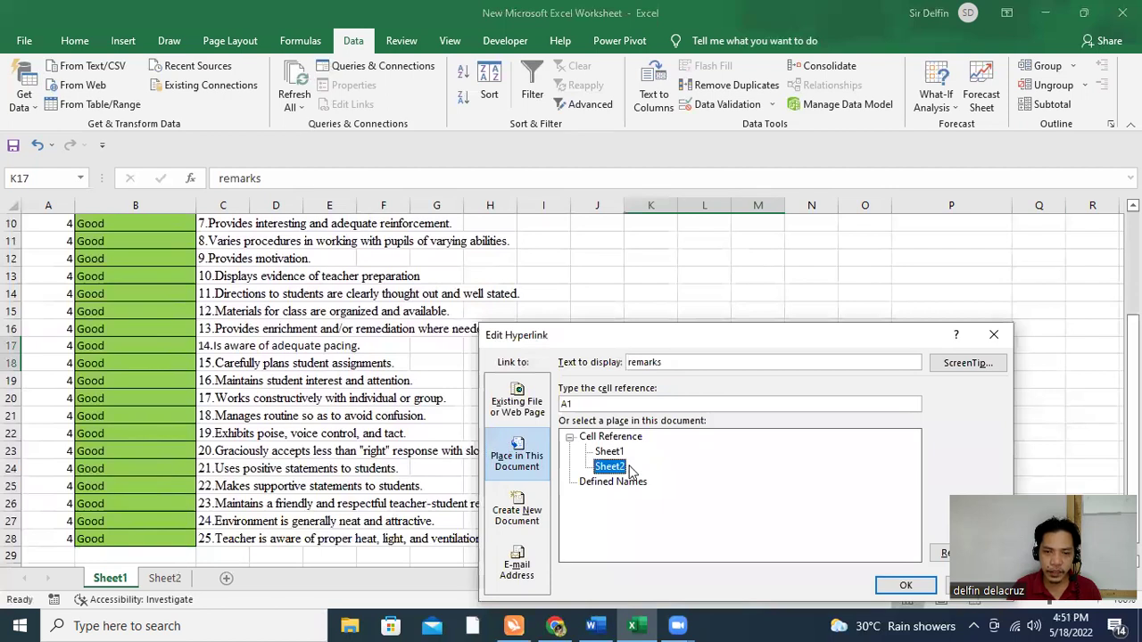
click(917, 590)
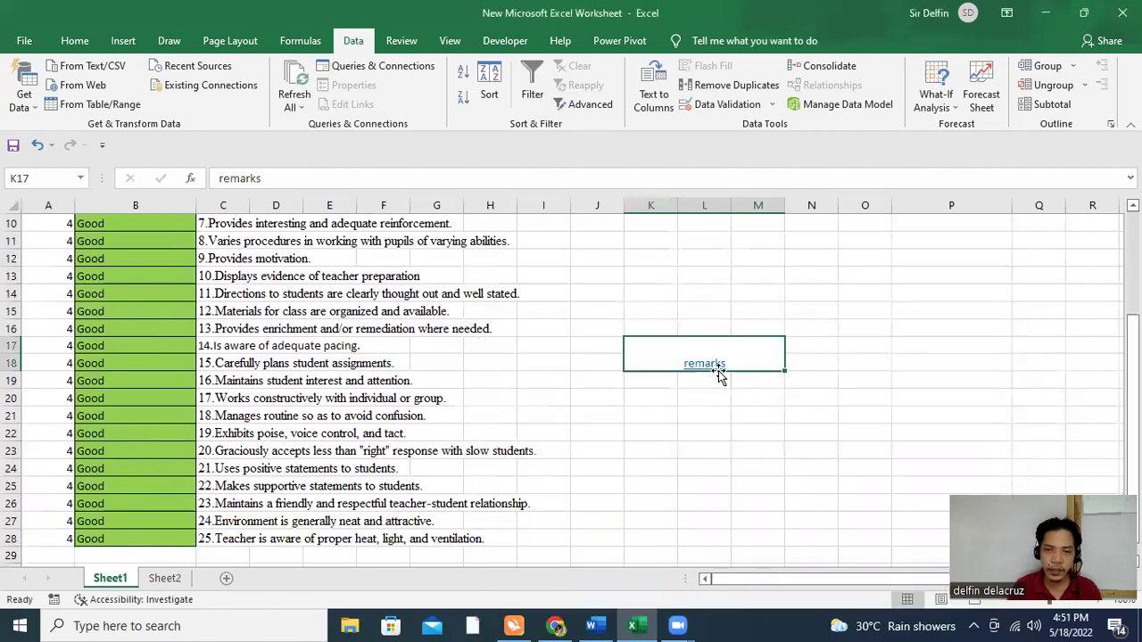
Step: On Sheet2, enter =SUM(Sheet1!A4:A28) in the rating box's total score cell
click(711, 366)
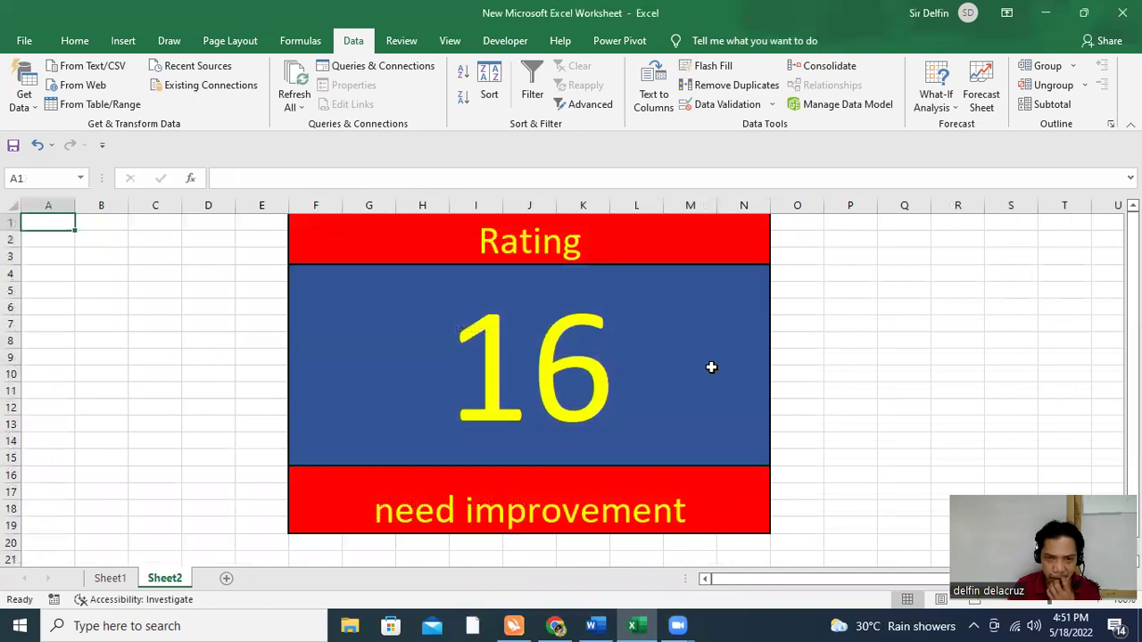
click(915, 399)
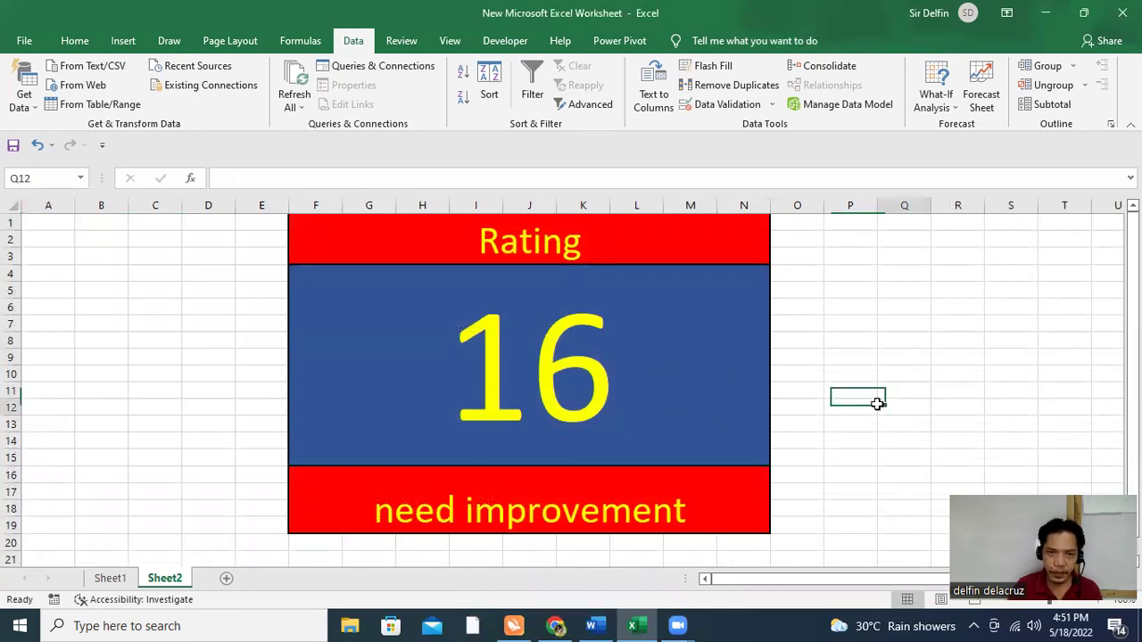
click(615, 395)
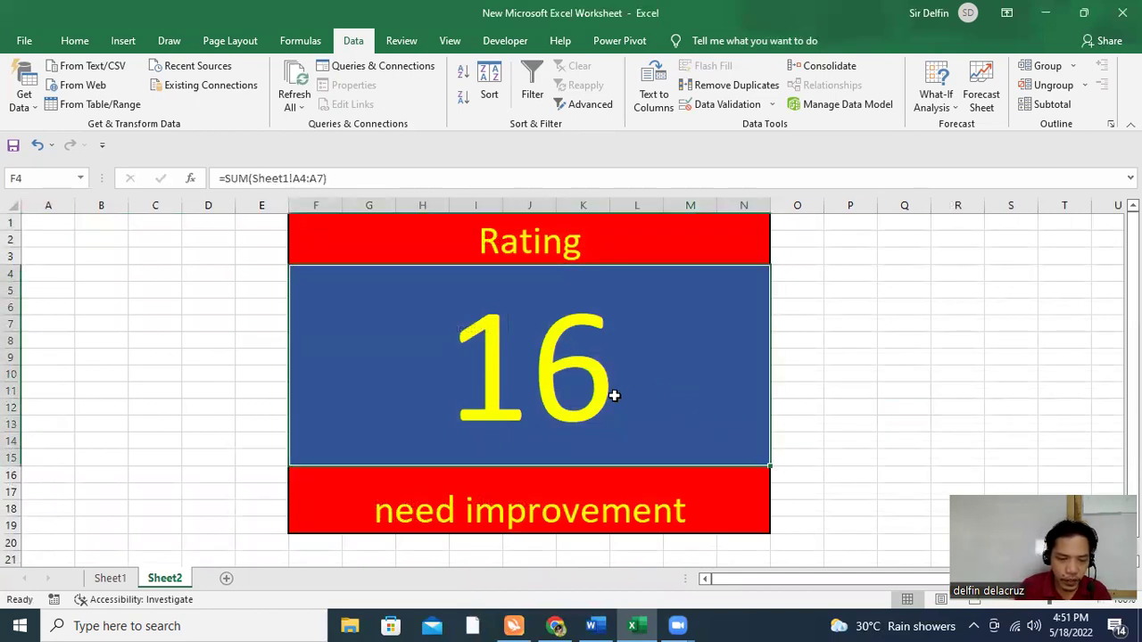
text(=sum)
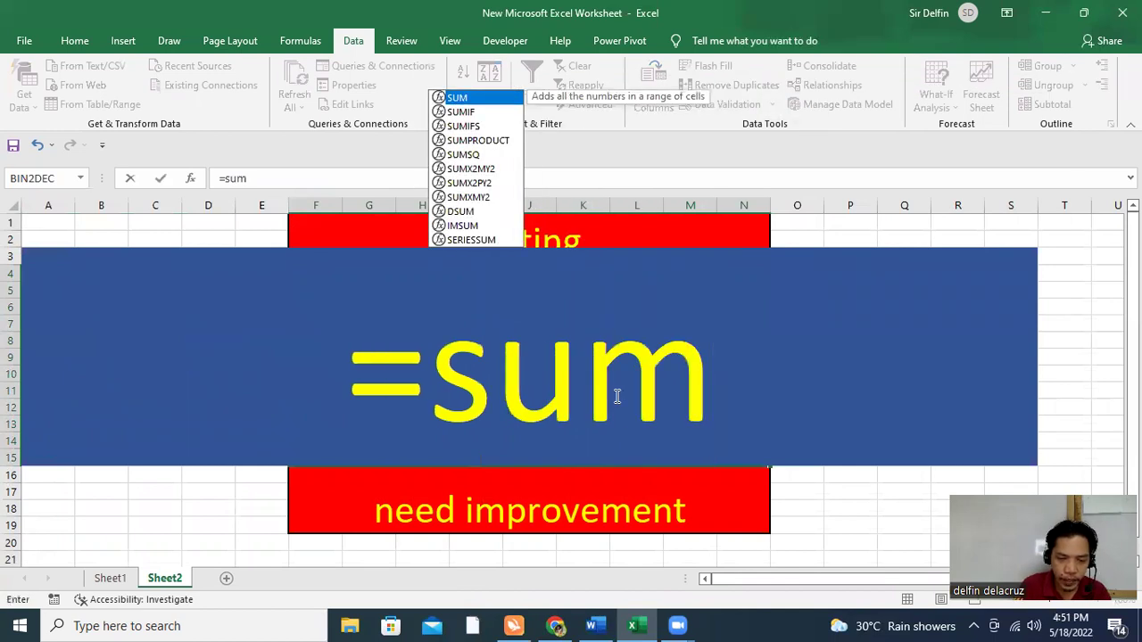
text(()
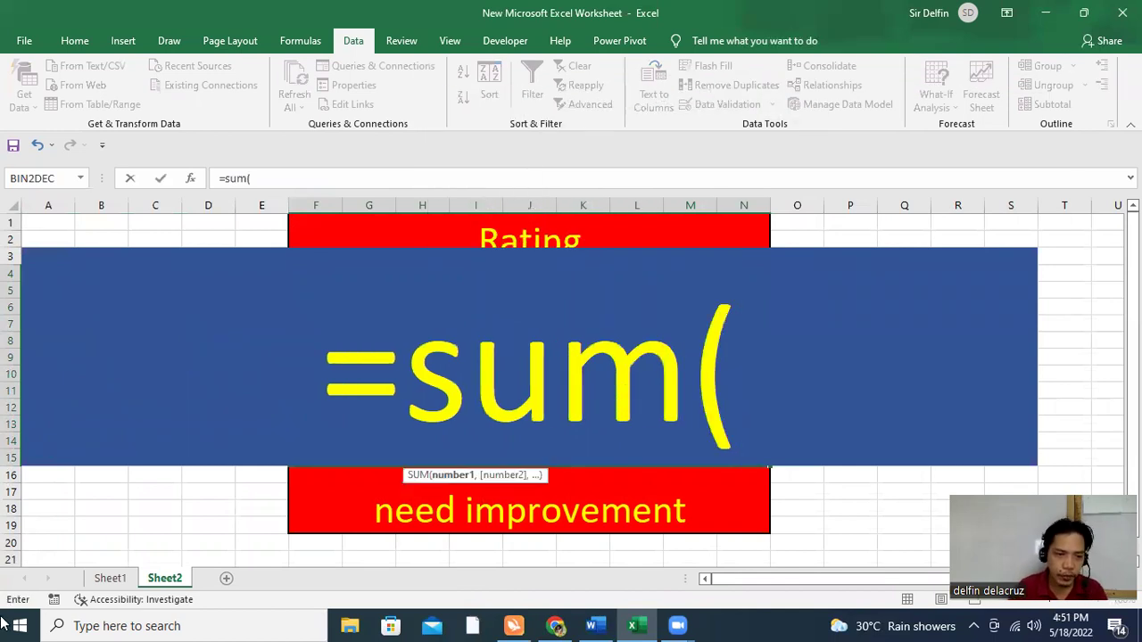
click(110, 579)
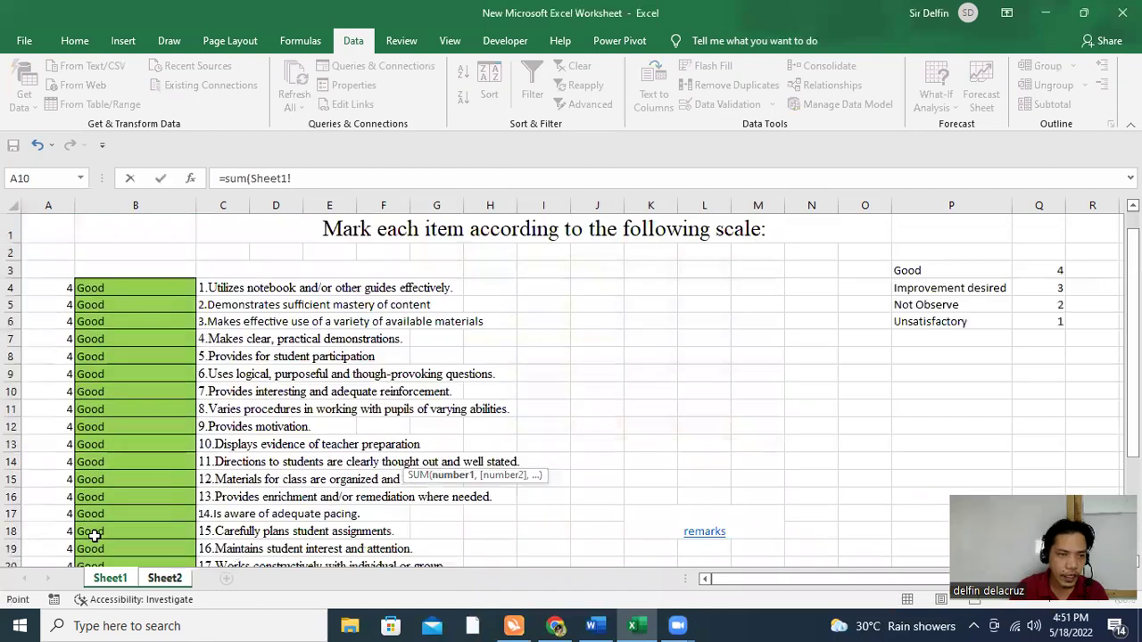
mouse_move(53, 287)
mouse_down()
mouse_move(45, 622)
mouse_move(53, 542)
mouse_up()
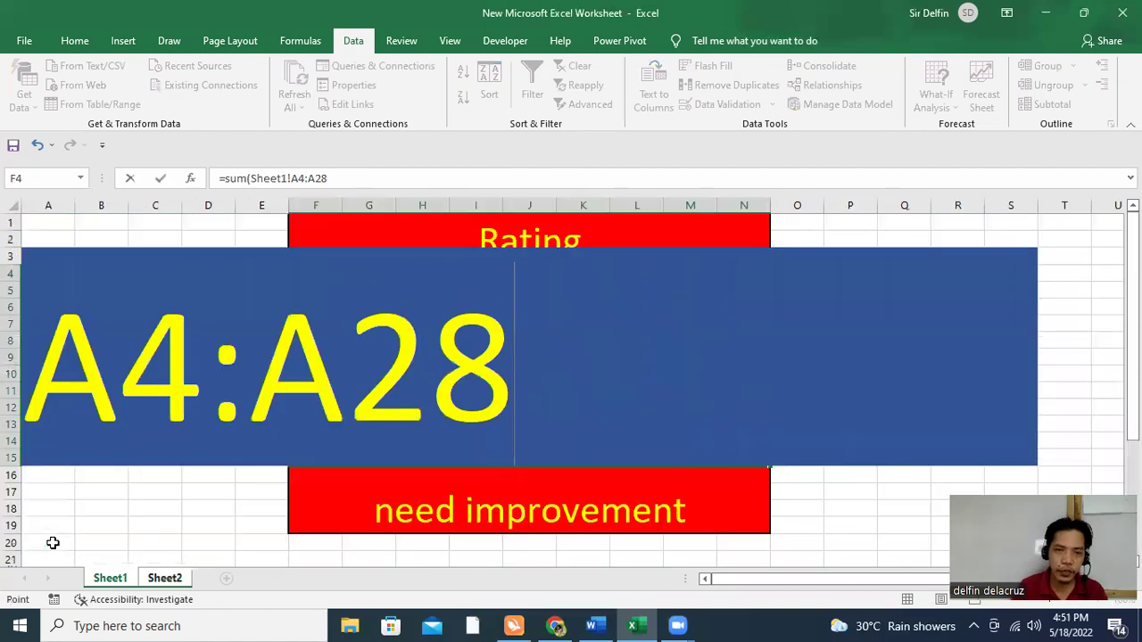
key(Return)
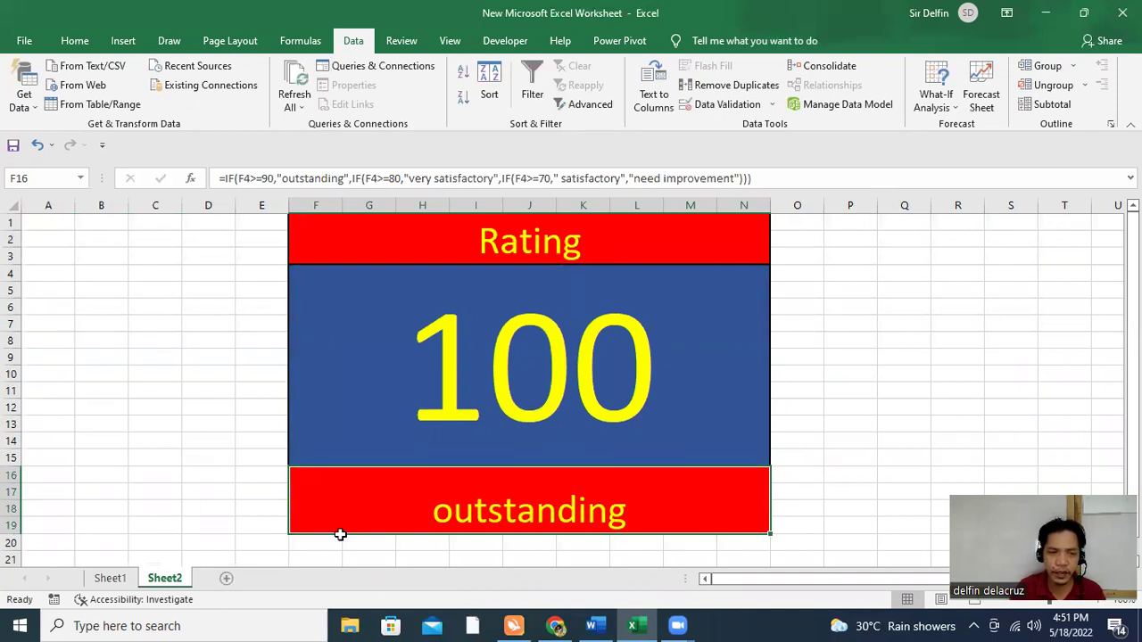
Step: On Sheet1, try typing a rating for item 2 and dismiss the rejected entry
click(109, 578)
scroll(152, 392, up, 3)
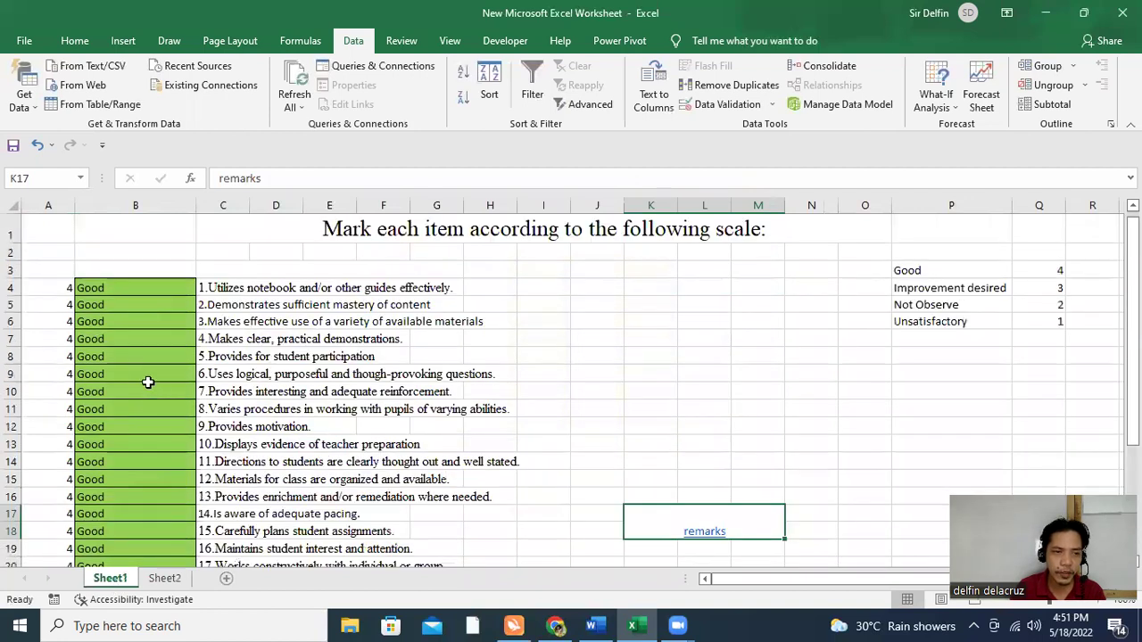
click(136, 296)
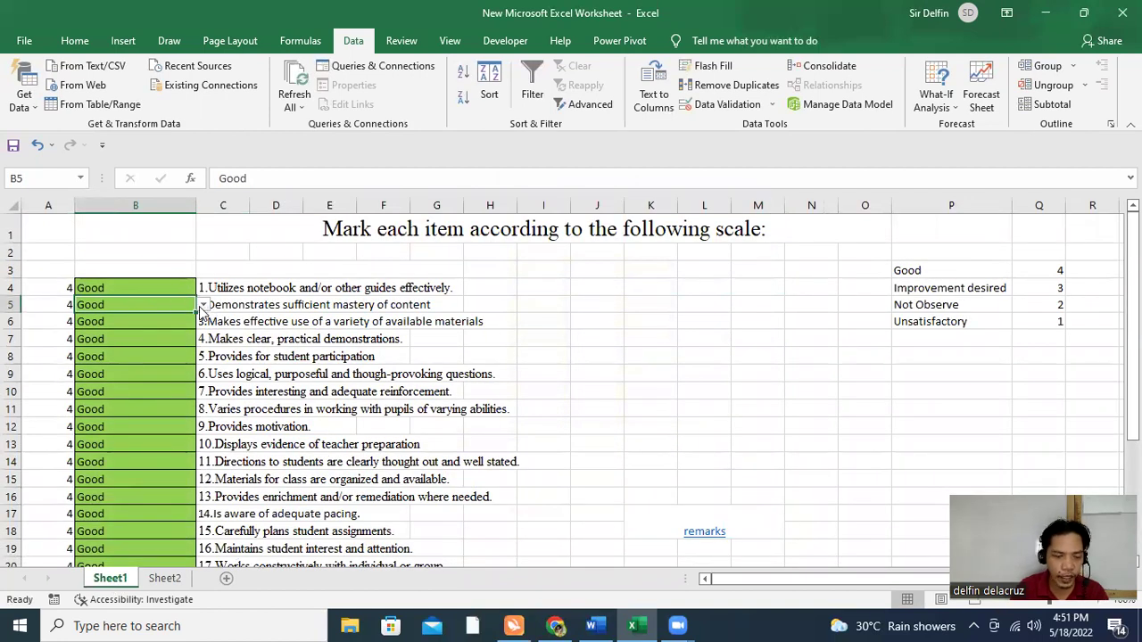
text(G)
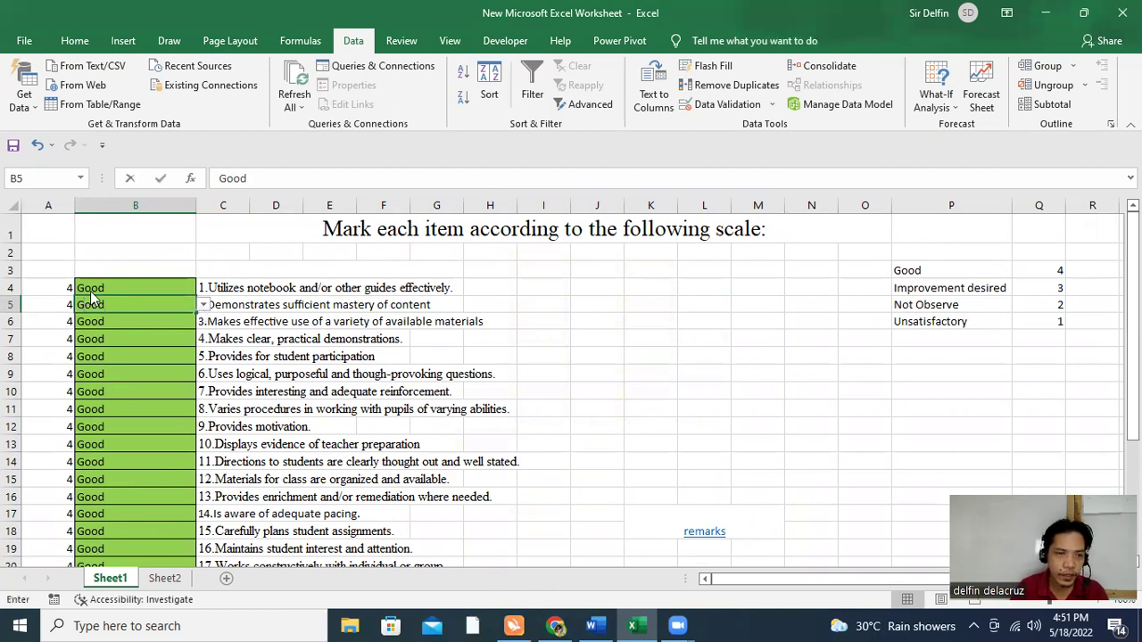
click(206, 306)
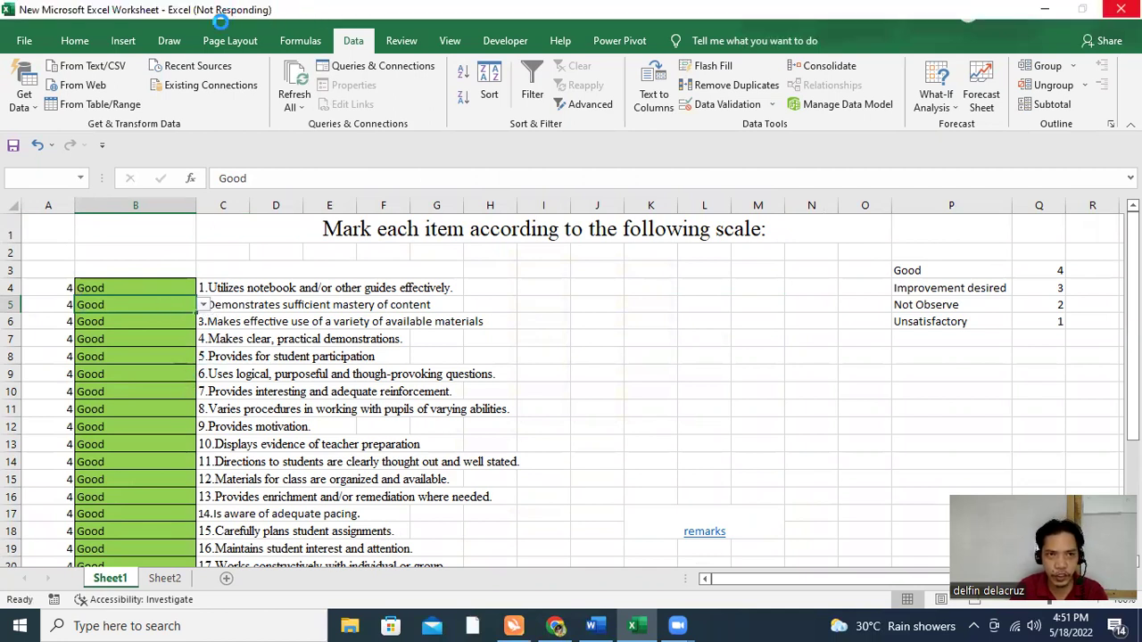
text(u)
key(Return)
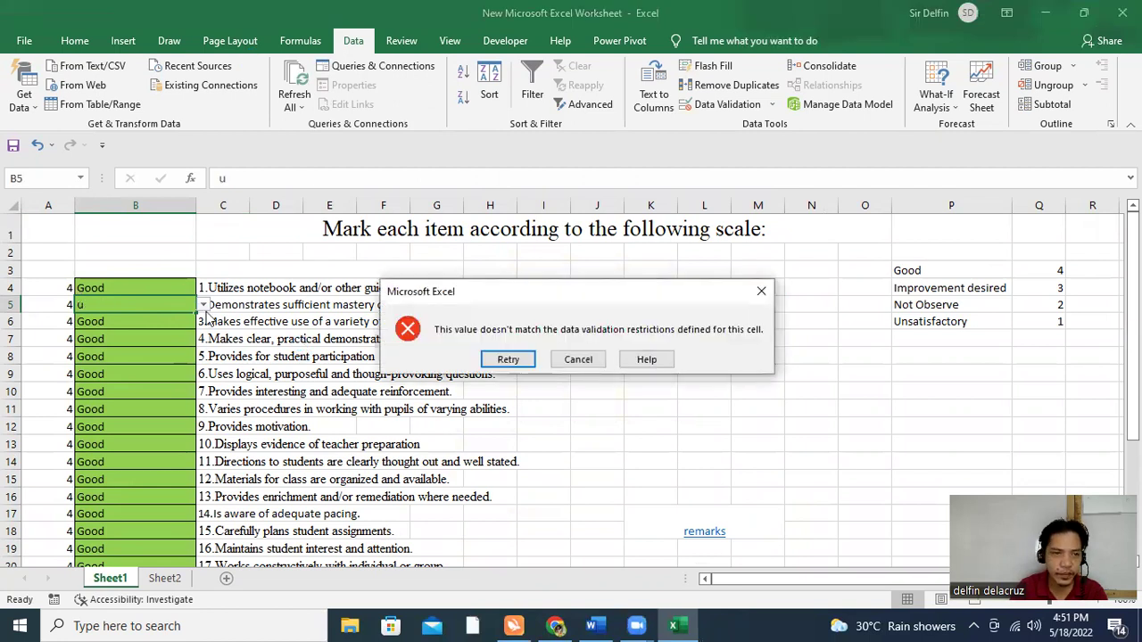
click(578, 358)
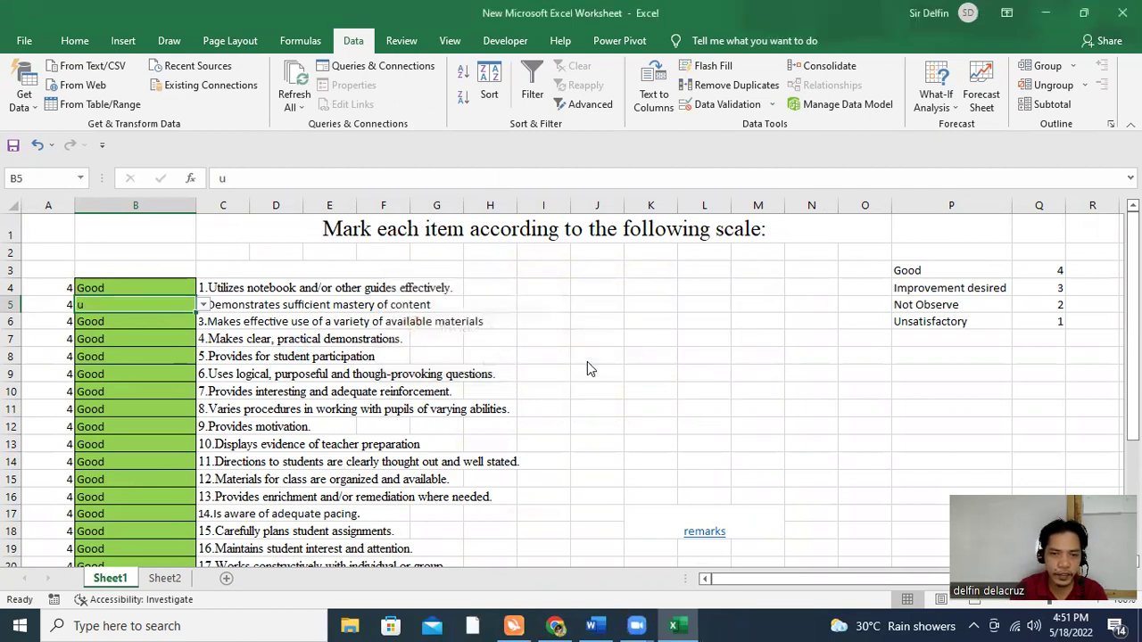
click(587, 361)
Step: Rate items 2, 3, 4 and 5 as Unsatisfactory from their dropdowns
click(190, 306)
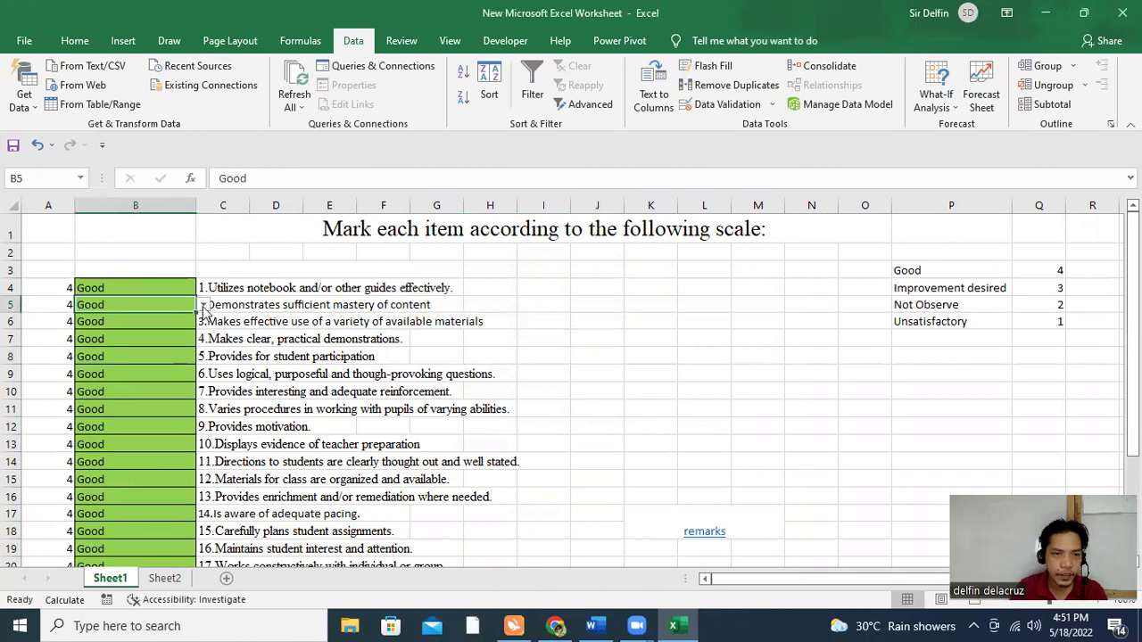
click(203, 304)
click(174, 351)
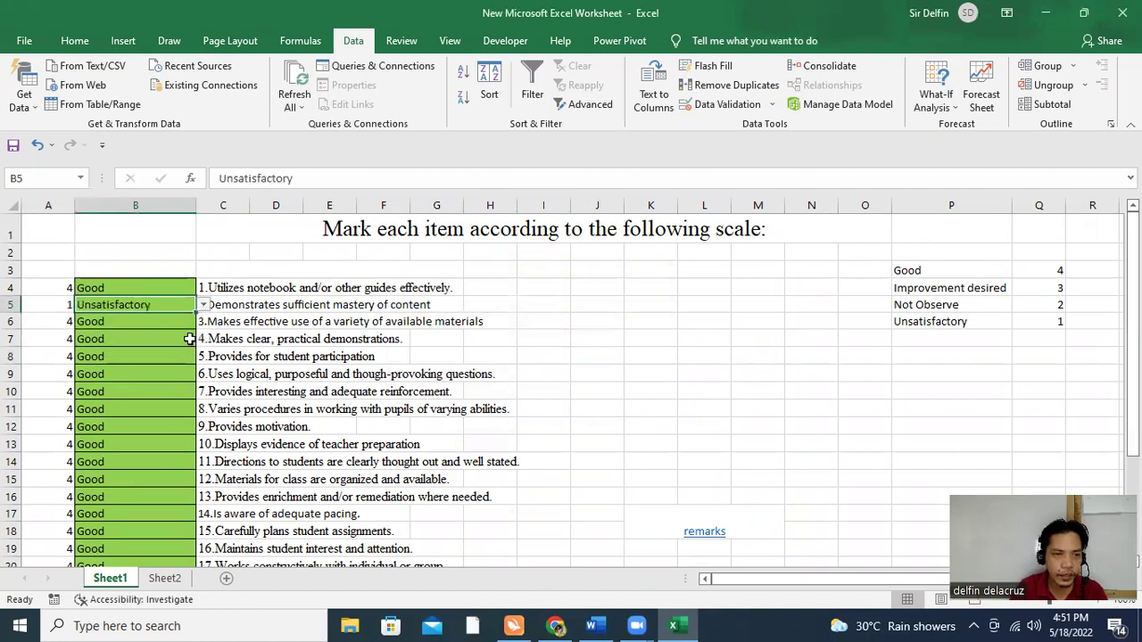
click(189, 323)
click(204, 323)
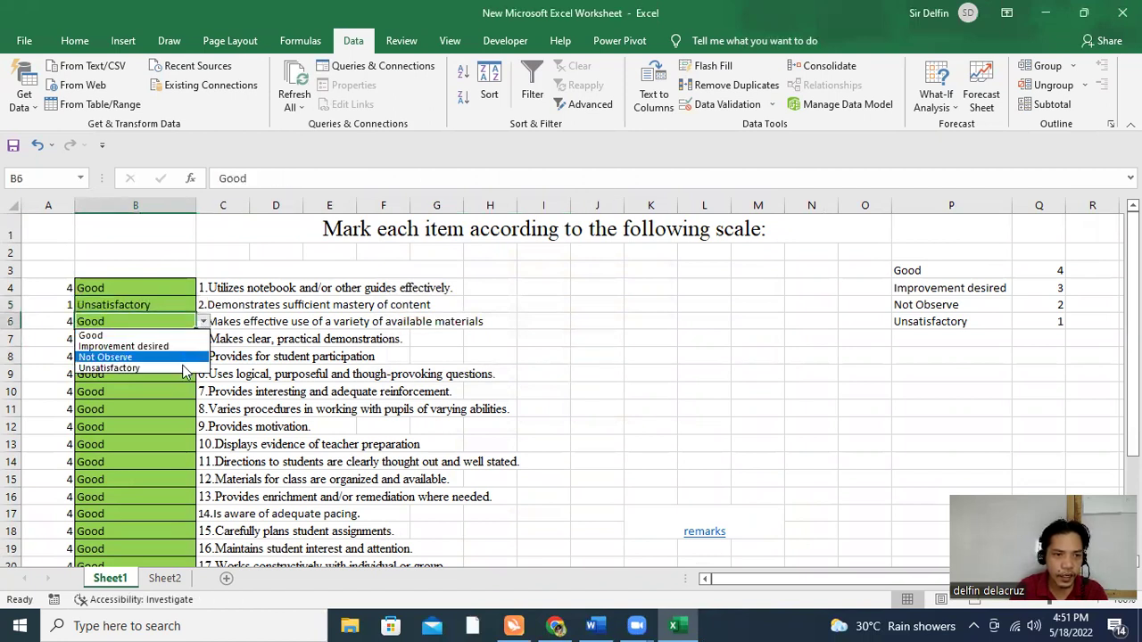
click(183, 365)
click(184, 335)
click(203, 339)
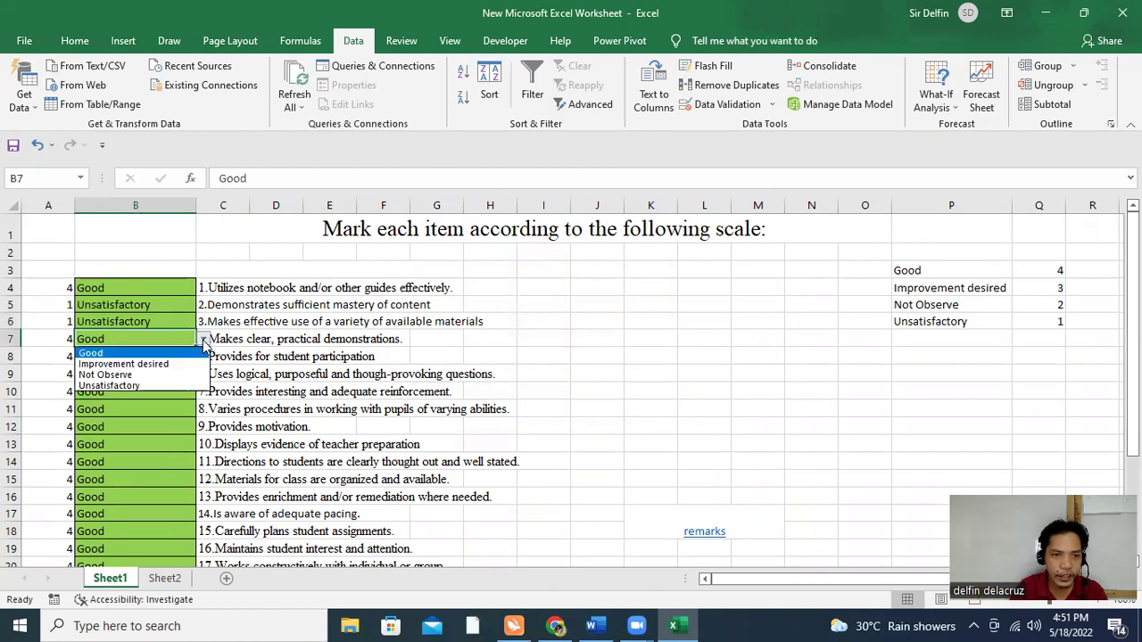
click(183, 381)
click(182, 356)
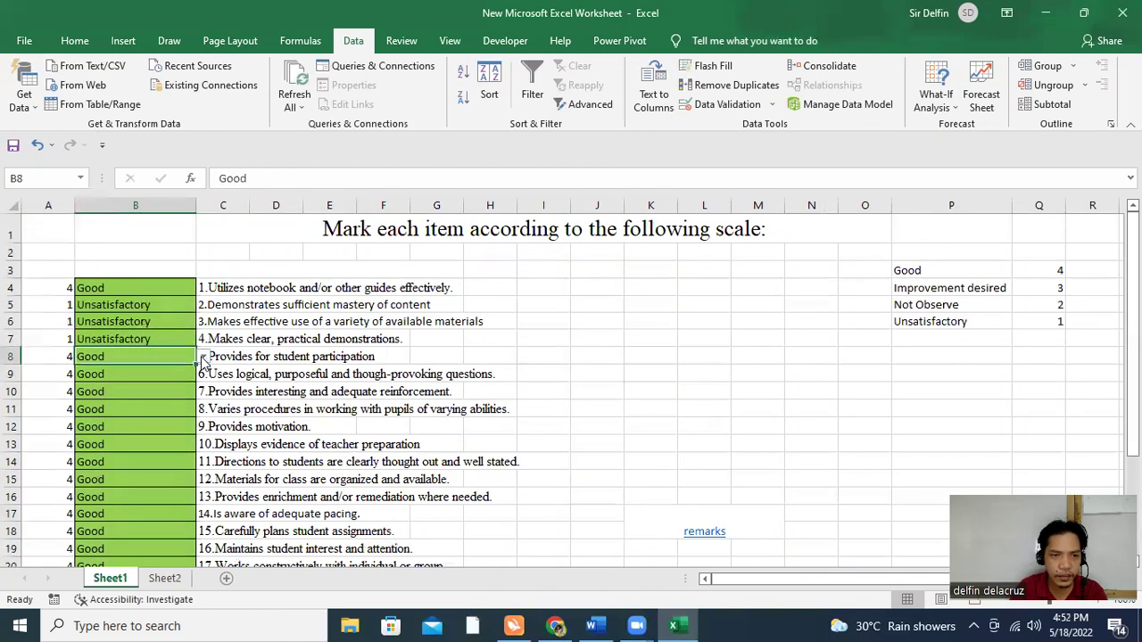
click(203, 356)
click(178, 403)
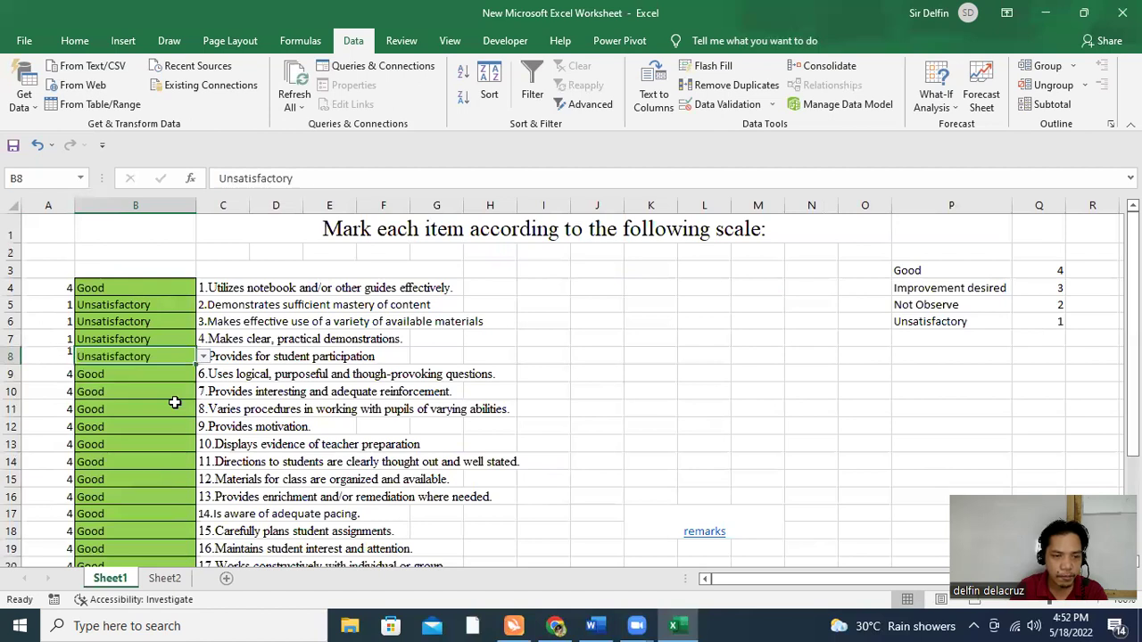
Step: Rate items 6–9, 11, 13 and 15 Unsatisfactory and view Sheet2's rating of 67
click(183, 374)
text(u)
click(175, 394)
text(u)
click(173, 402)
text(u)
click(169, 428)
text(u)
click(163, 453)
click(153, 497)
text(u)
click(152, 530)
text(u)
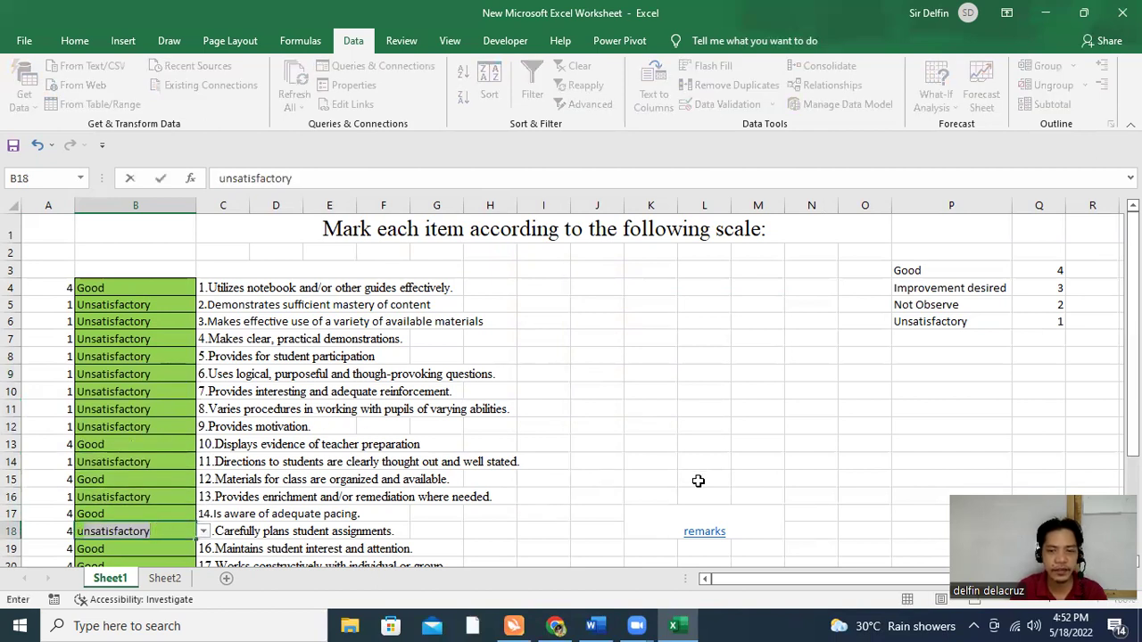
click(723, 464)
click(713, 535)
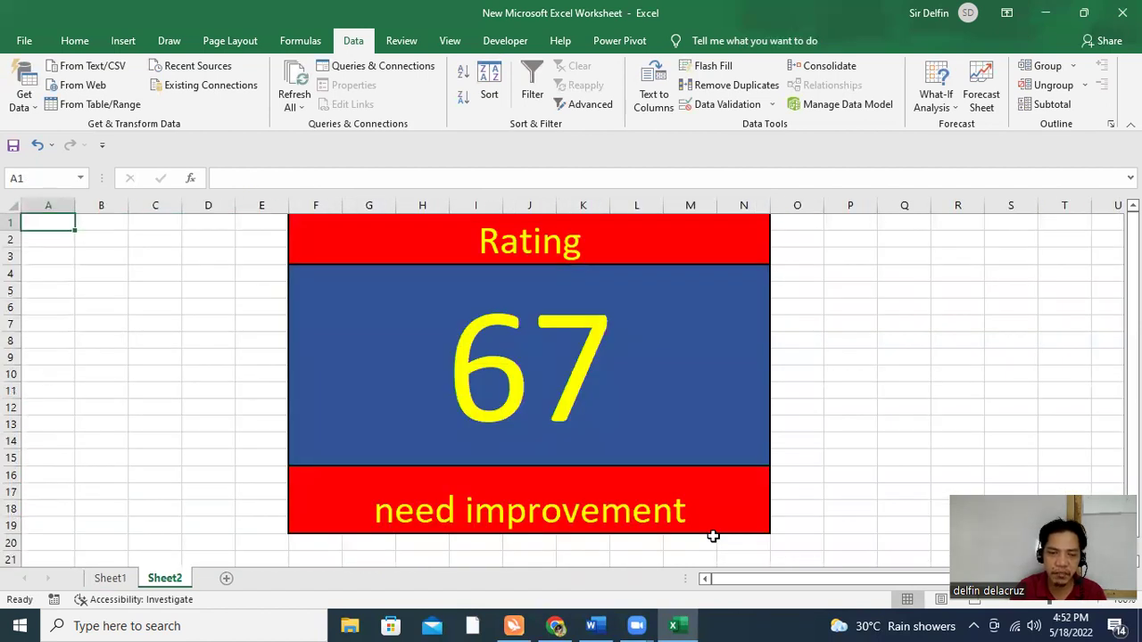
Step: On Sheet1, rate items 3, 6 and 9 as Improvement desired
click(110, 578)
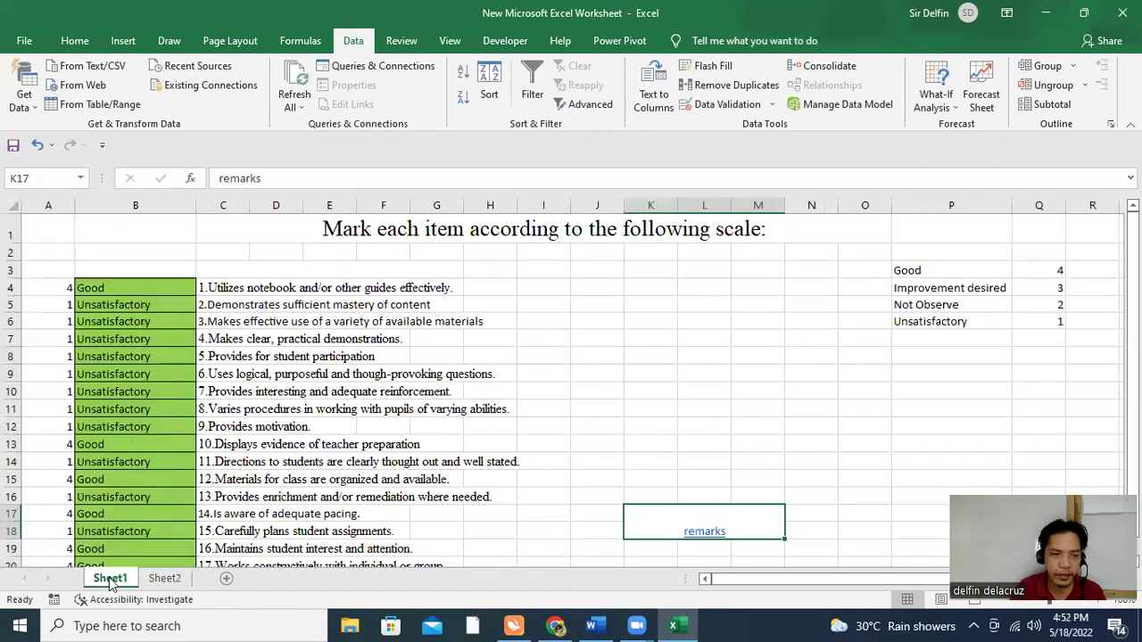
click(141, 322)
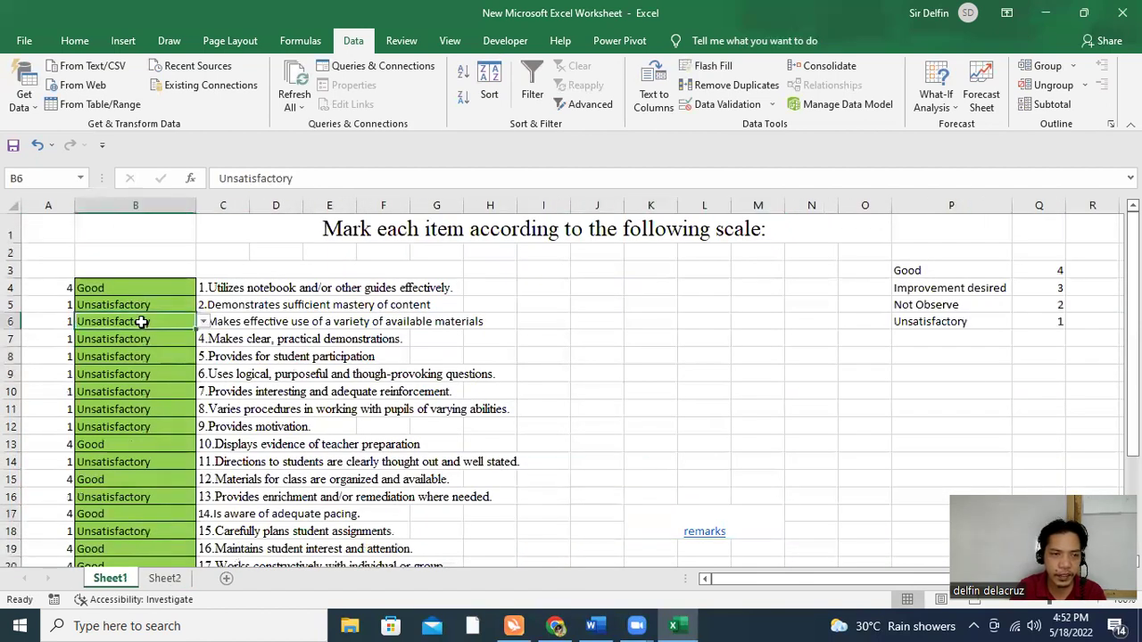
click(203, 322)
click(178, 348)
click(185, 374)
click(203, 373)
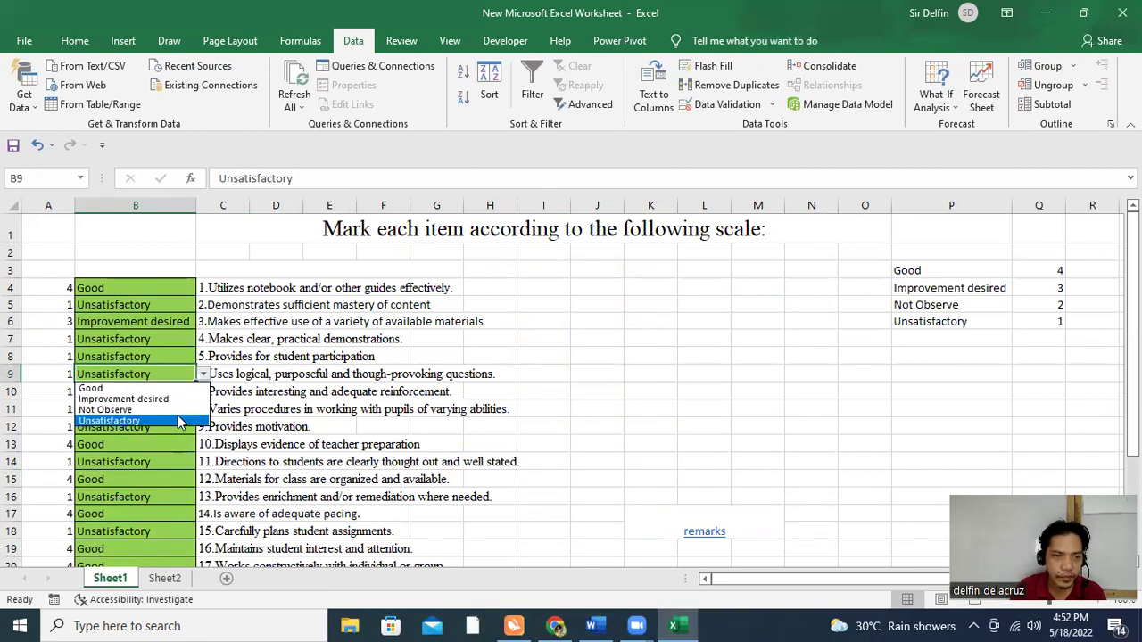
click(174, 398)
click(170, 427)
click(203, 427)
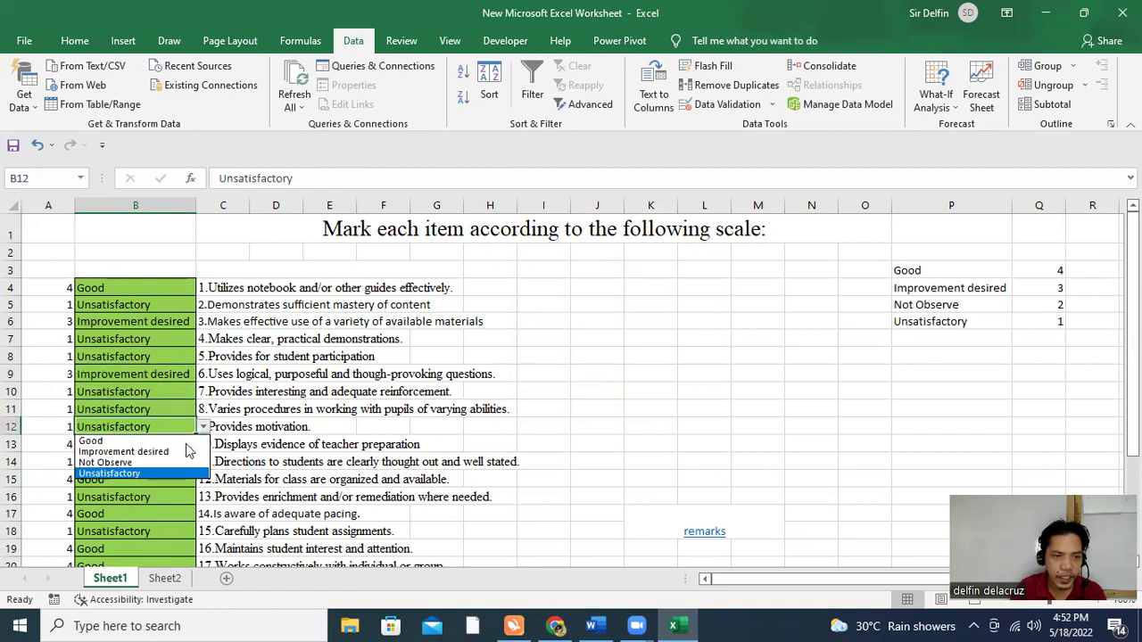
click(152, 449)
Step: Rate items 13 and 15 Improvement desired and check Sheet2 shows 77, satisfactory
click(178, 497)
click(203, 497)
click(155, 524)
click(179, 531)
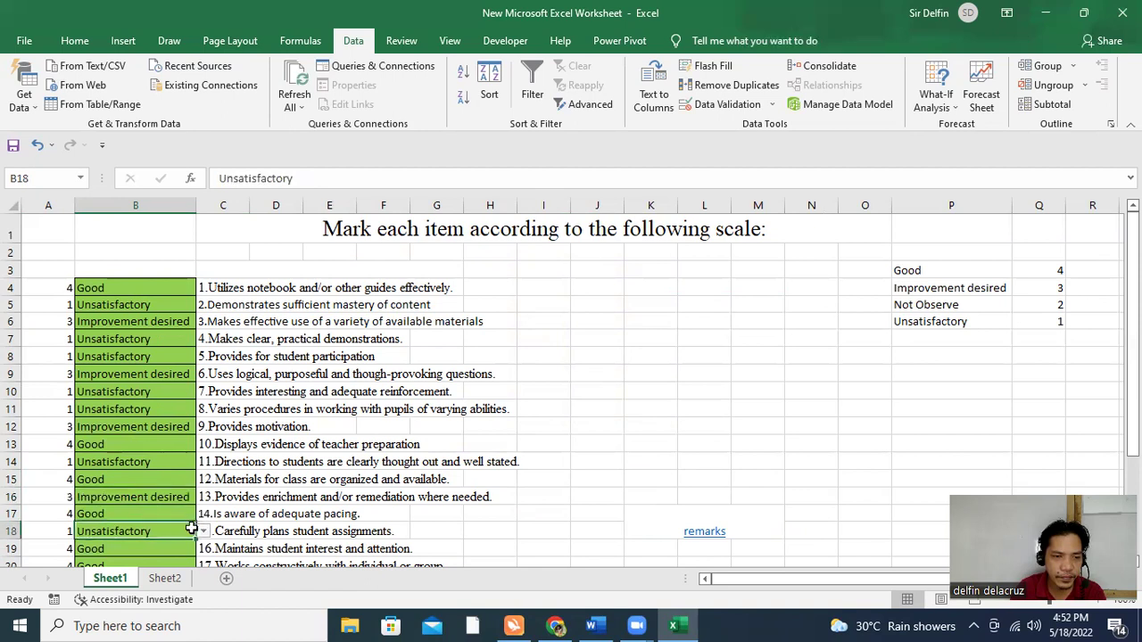
click(203, 531)
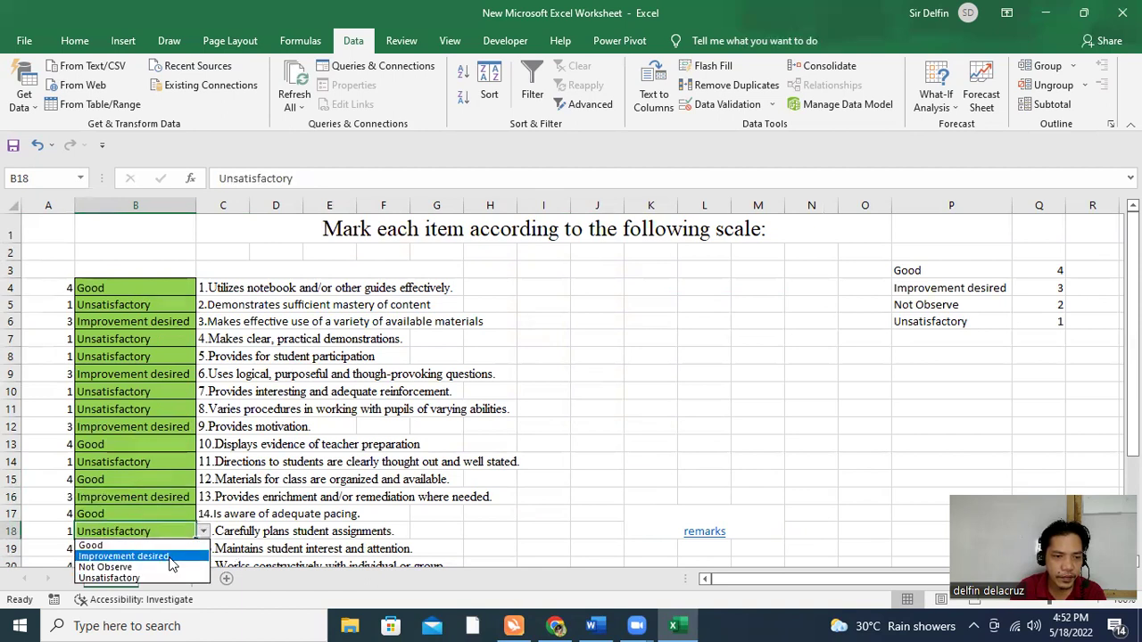
click(125, 556)
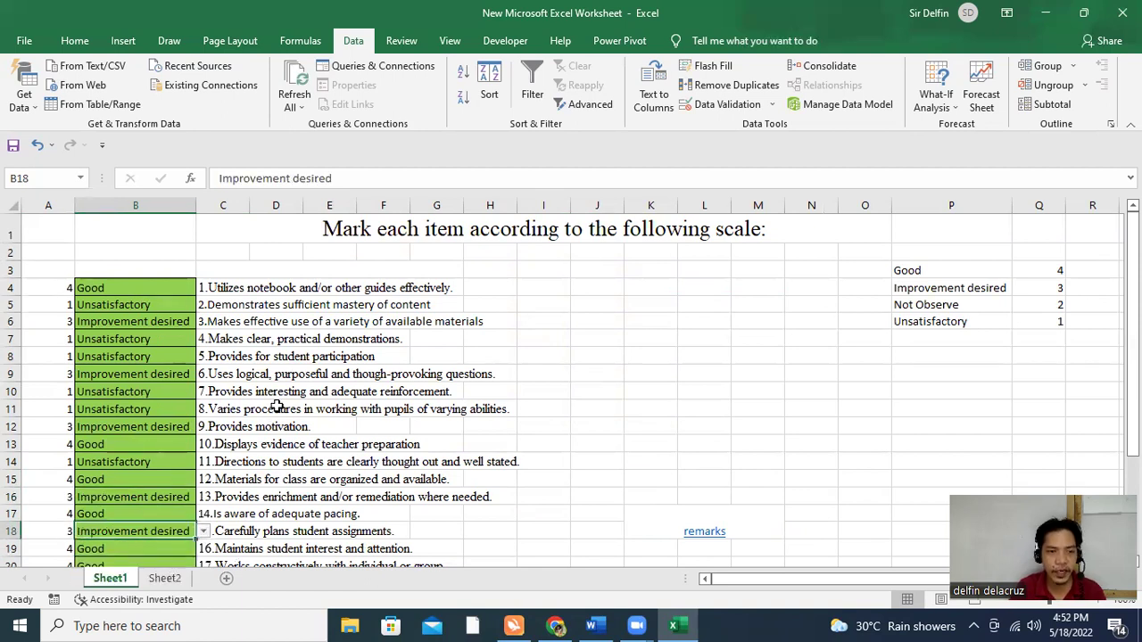
click(704, 533)
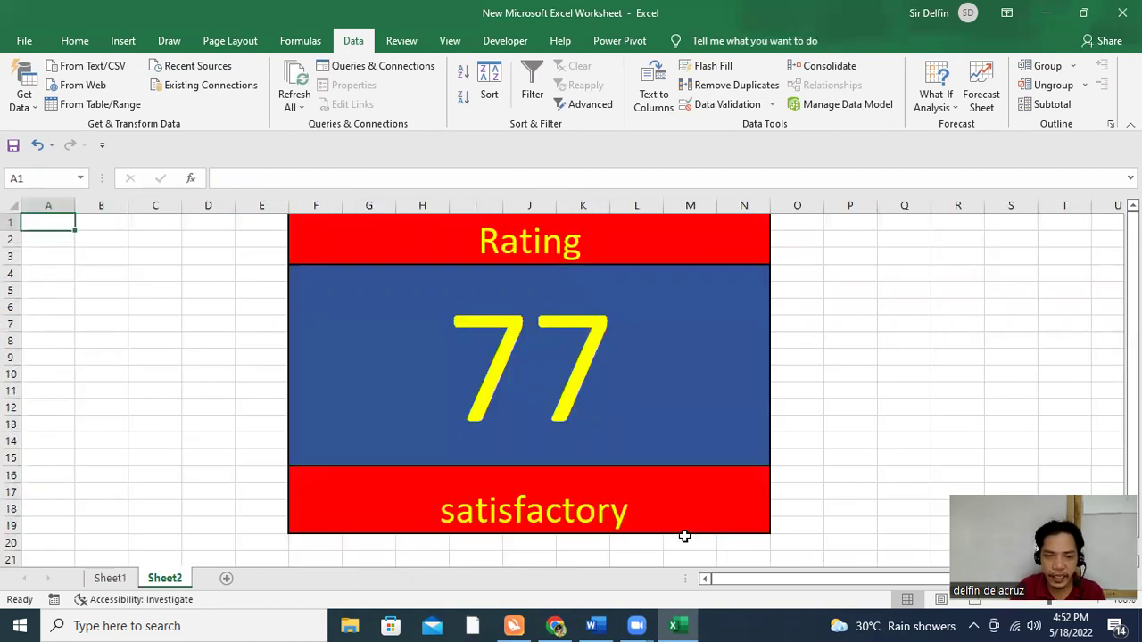
click(110, 579)
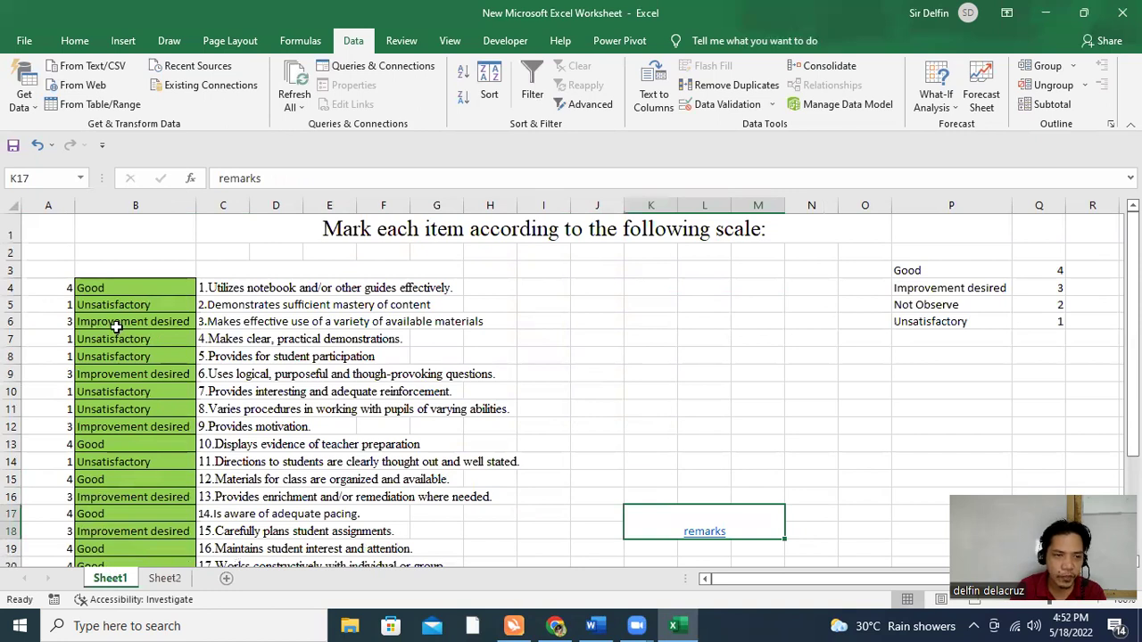
Step: Rate item 2 as Improvement desired and item 4 as Good
click(177, 305)
click(203, 306)
click(124, 333)
click(161, 343)
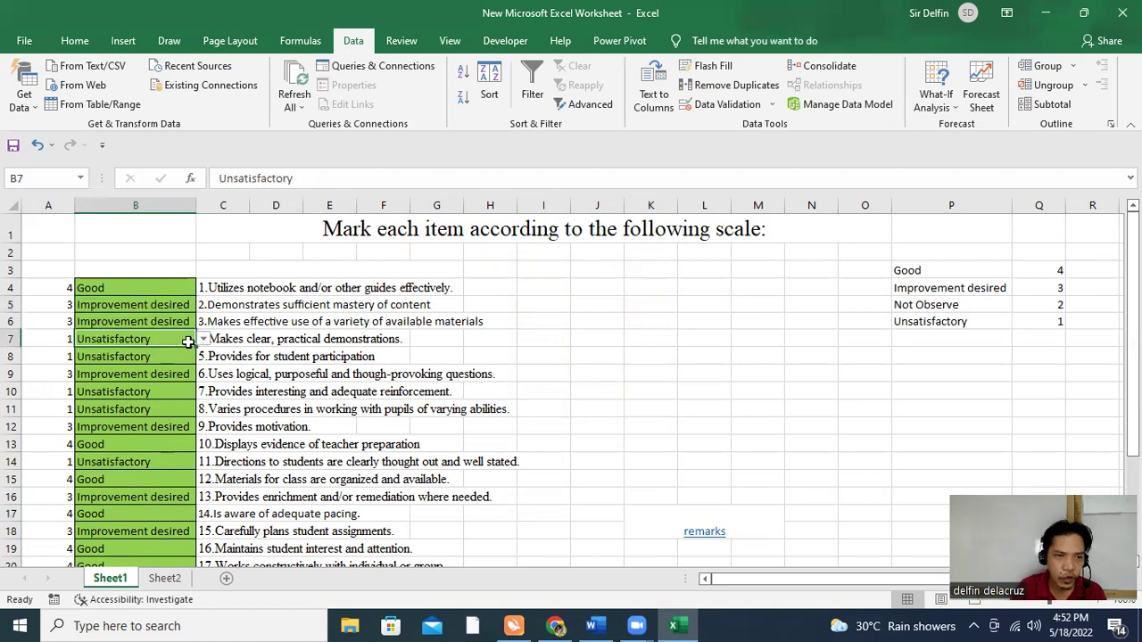
click(203, 340)
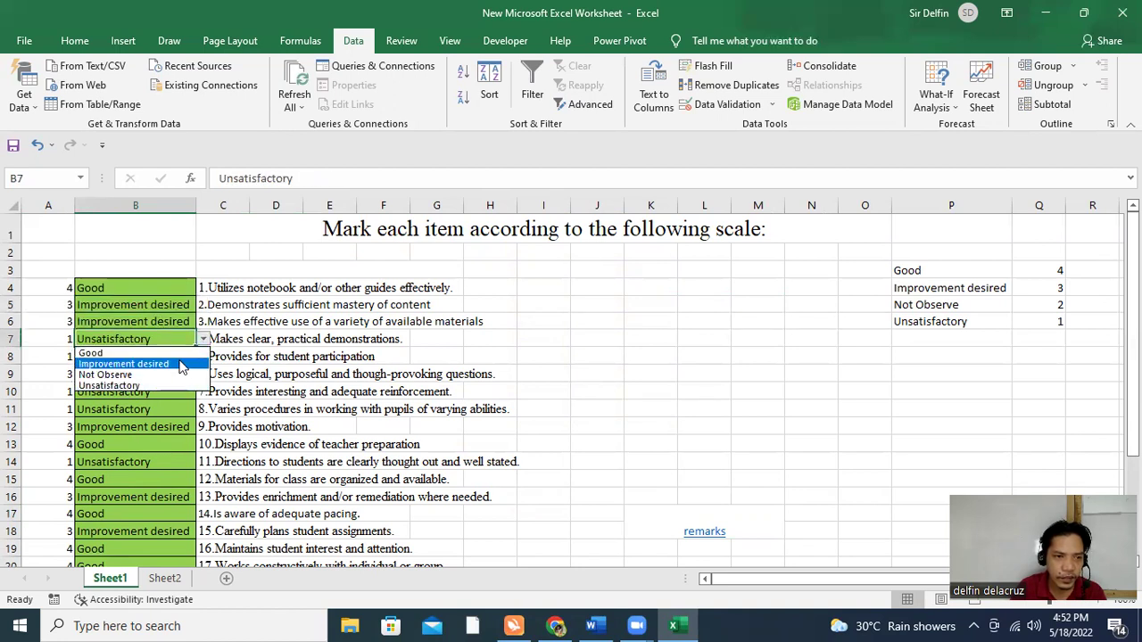
click(179, 354)
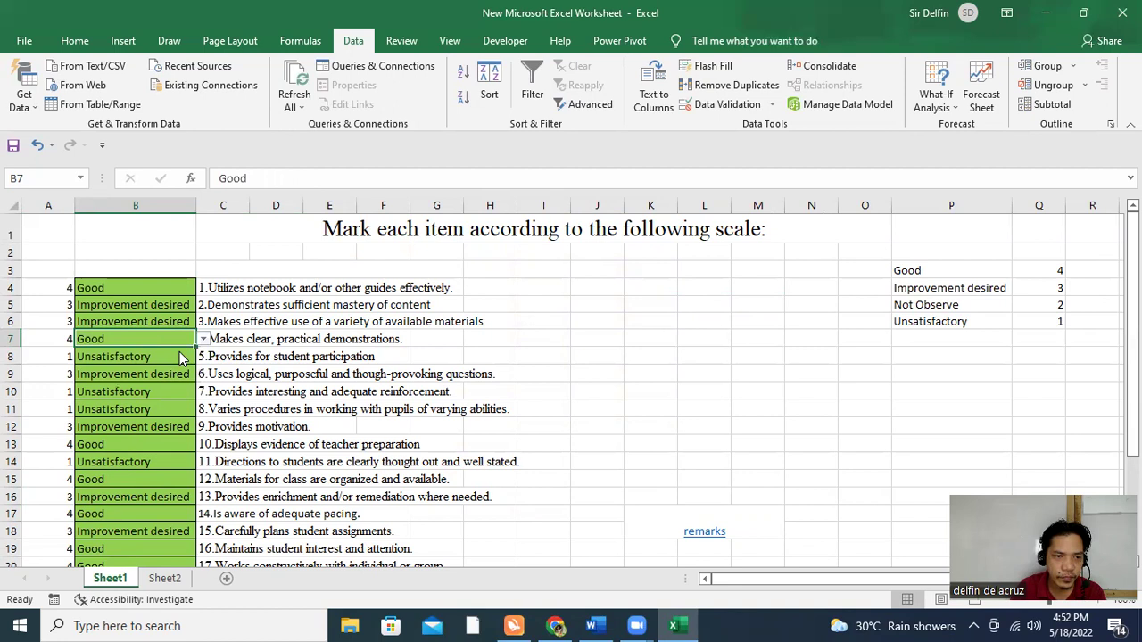
Step: Rate items 7 and 8 Good and view Sheet2's rating of 88, very satisfactory
click(181, 394)
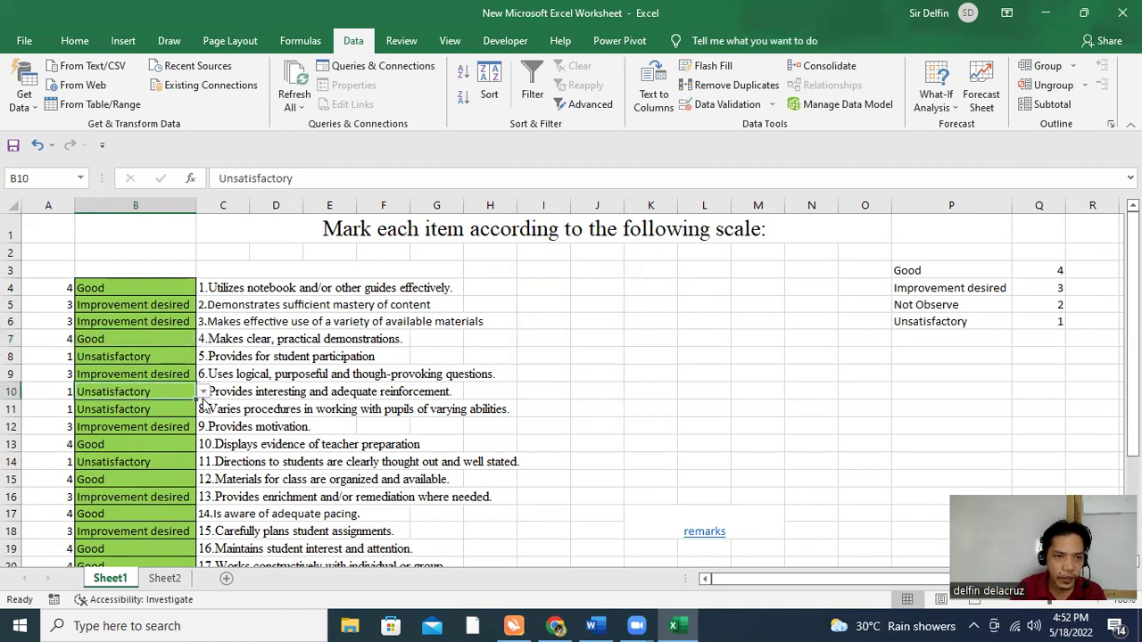
click(203, 392)
click(181, 404)
click(182, 405)
click(203, 409)
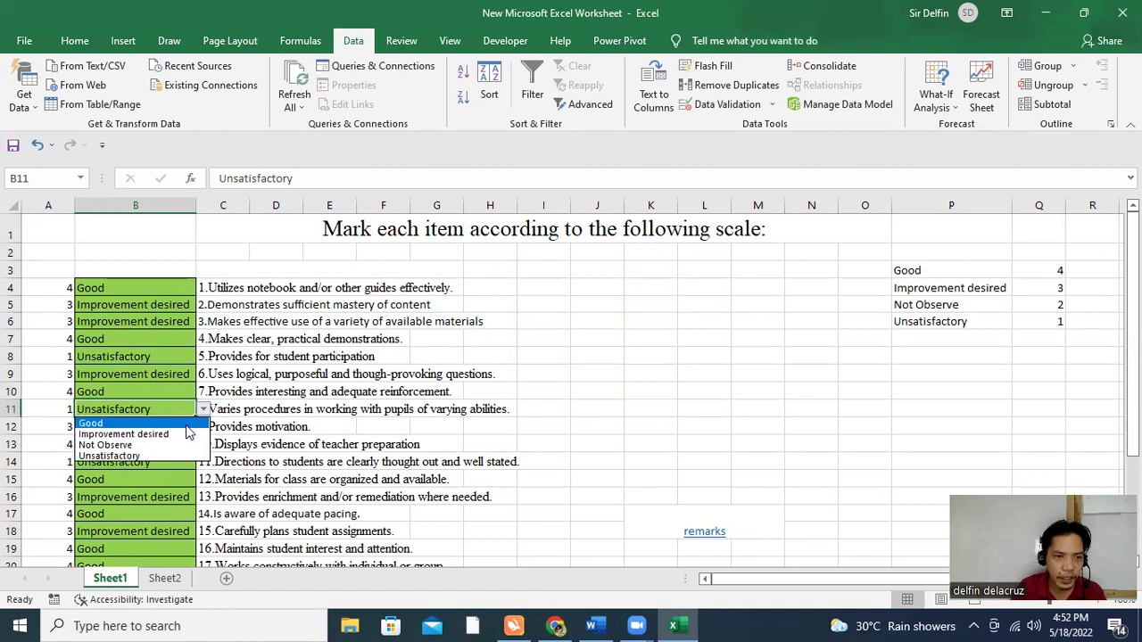
click(185, 425)
click(706, 533)
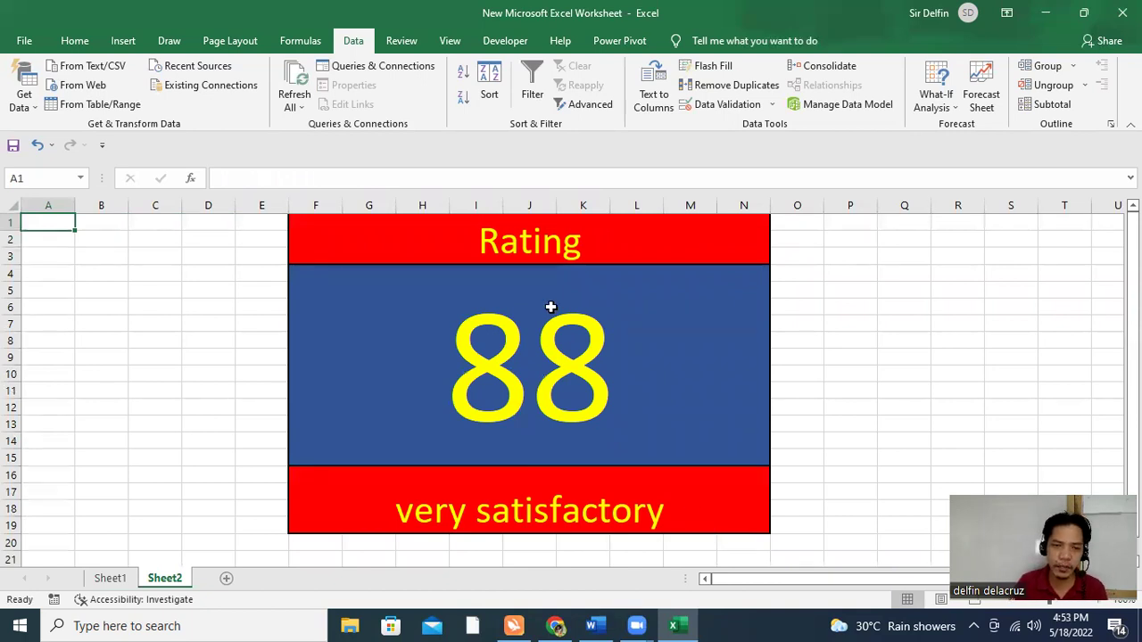
Step: Switch back to Sheet1 and scroll through the rerated items and their scores
click(107, 578)
scroll(352, 466, down, 1)
scroll(352, 467, down, 1)
scroll(348, 472, up, 2)
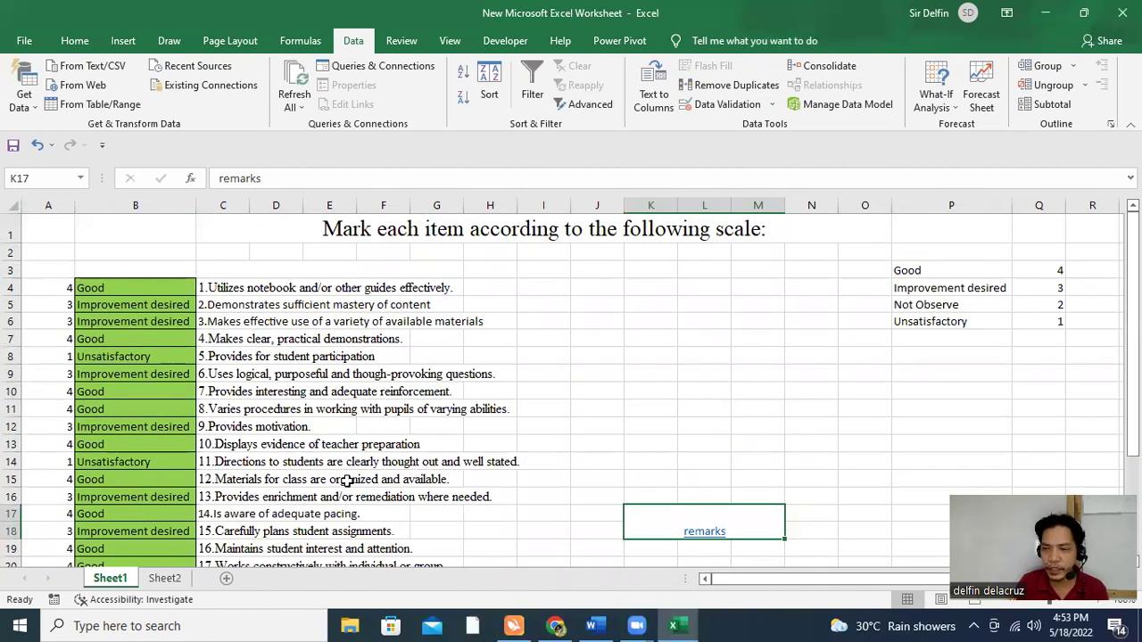